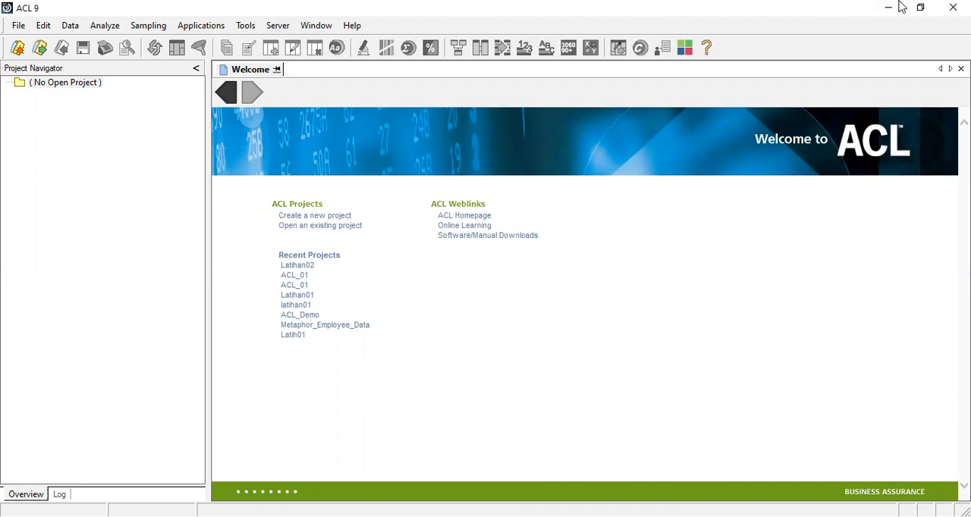
{"action": "left_click", "coordinate": [17, 29]}
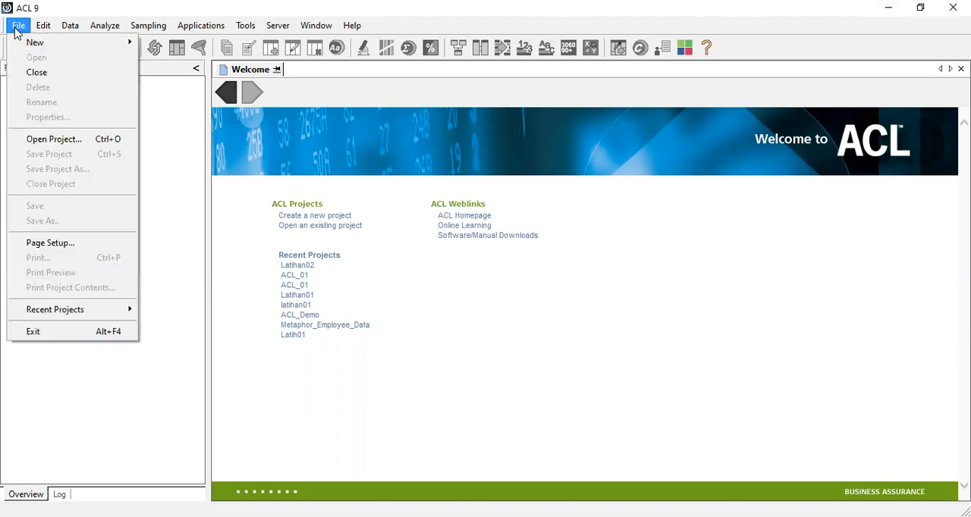
{"action": "mouse_move", "coordinate": [38, 45]}
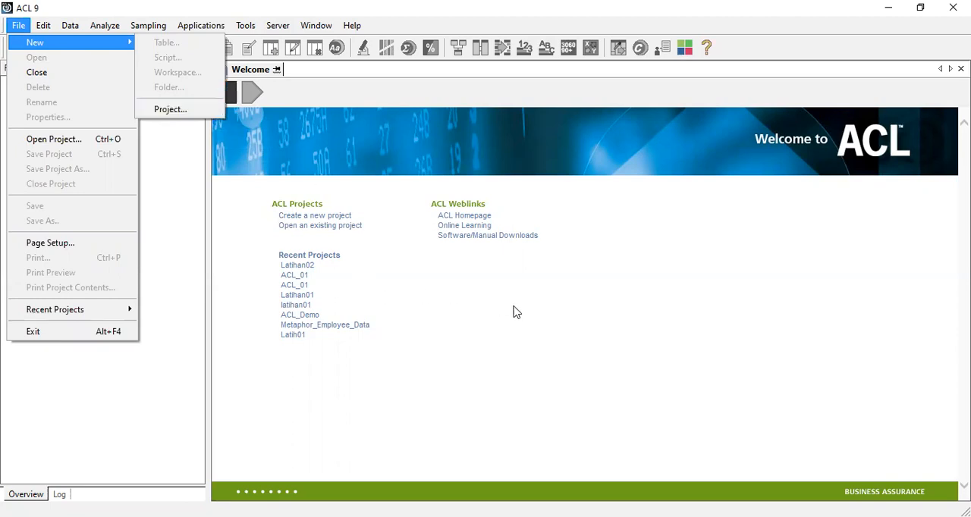
{"action": "left_click", "coordinate": [359, 273]}
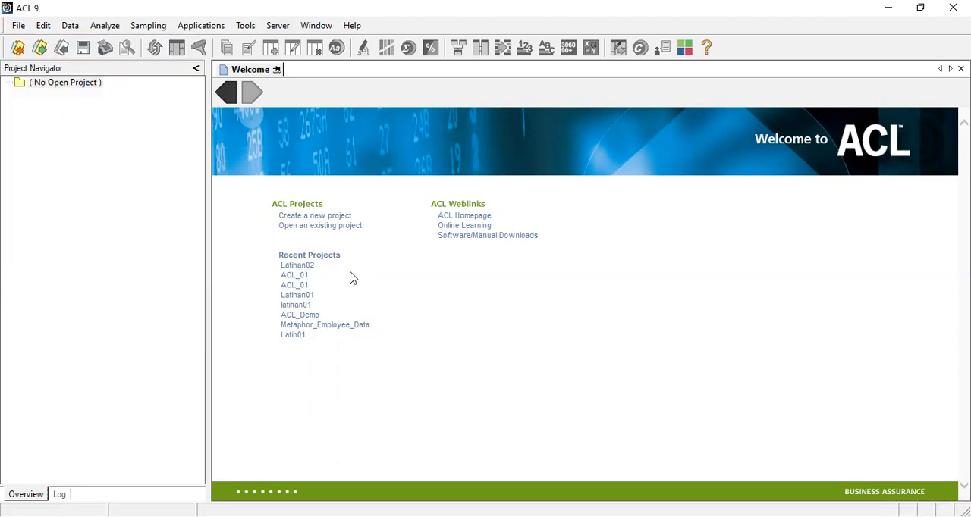
Step: Create a new project named Latihan02 in the Latihan02 folder under C:\ACL Data
{"action": "left_click", "coordinate": [330, 220]}
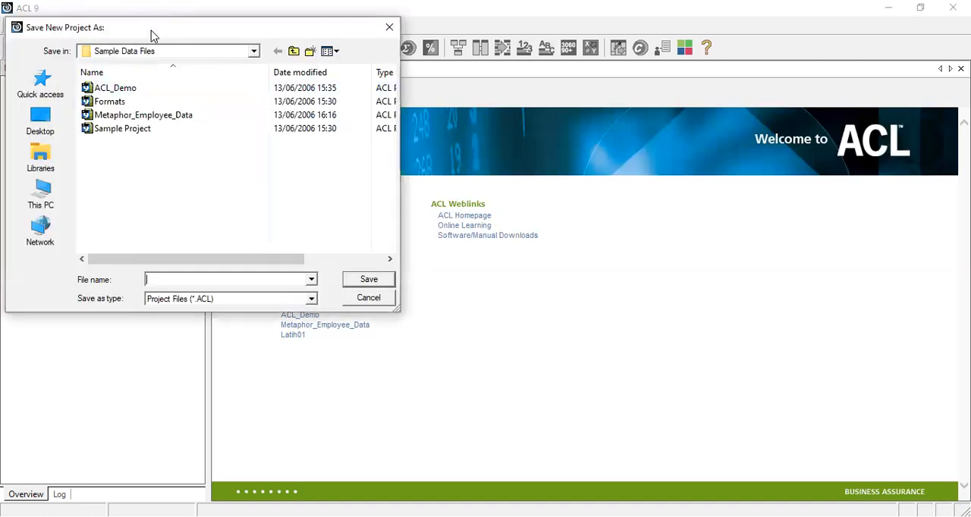
{"action": "left_click_drag", "start_coordinate": [151, 31], "coordinate": [463, 162]}
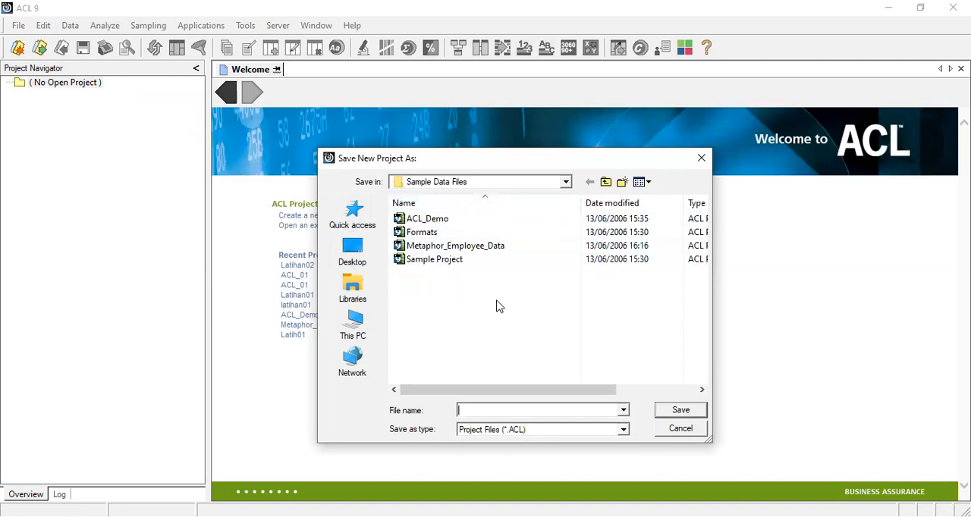
{"action": "left_click", "coordinate": [497, 186]}
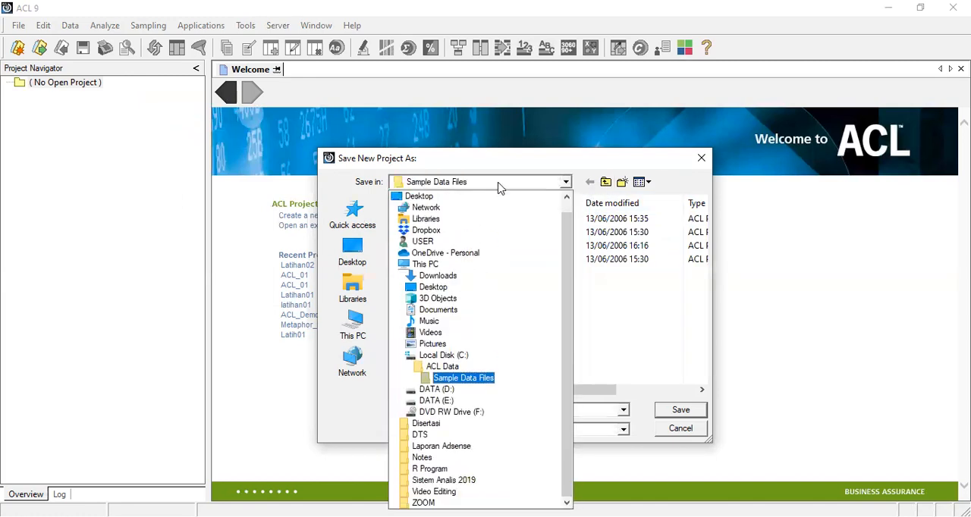
{"action": "left_click", "coordinate": [443, 368]}
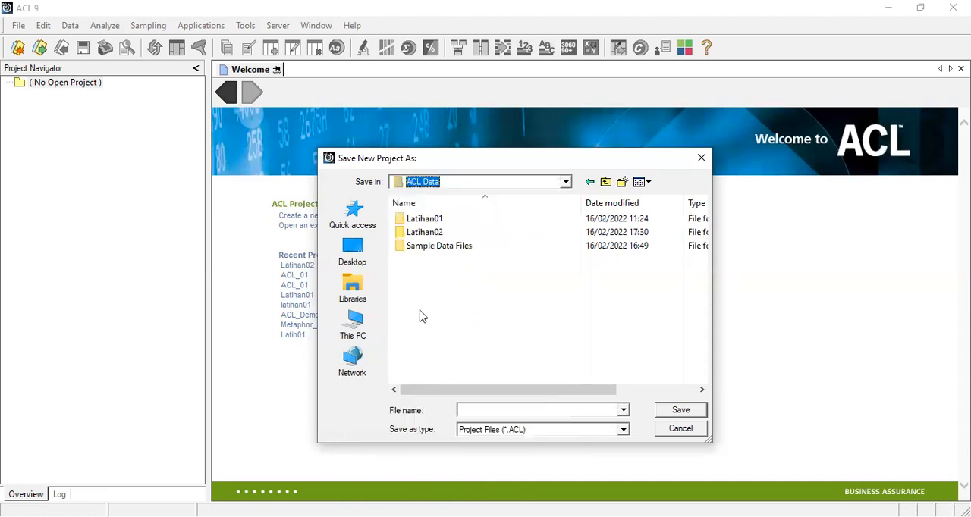
{"action": "double_click", "coordinate": [427, 232]}
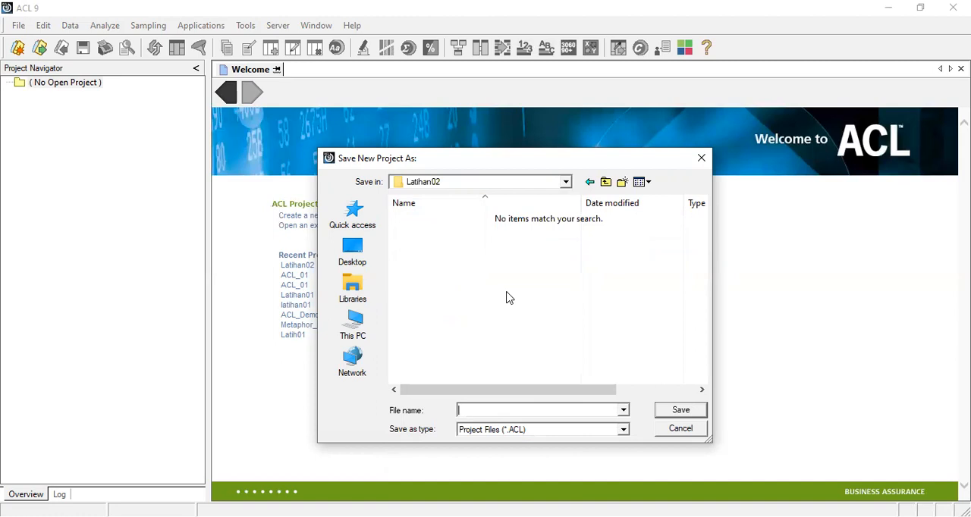
{"action": "type", "text": "Latihan20"}
{"action": "left_click", "coordinate": [683, 410]}
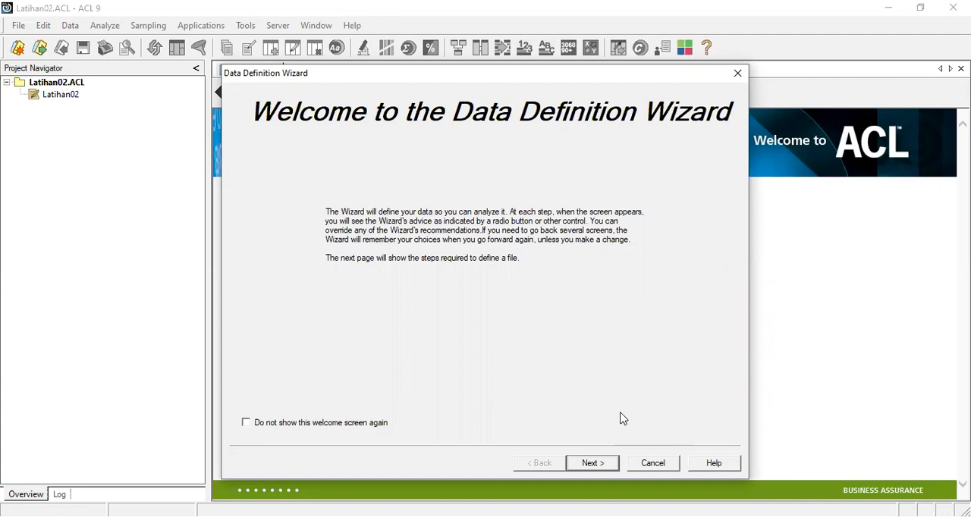
Step: Select the Excel file Credit_Cards_Metaphor from the Sample Data Files folder as the disk data source to define
{"action": "left_click", "coordinate": [600, 466]}
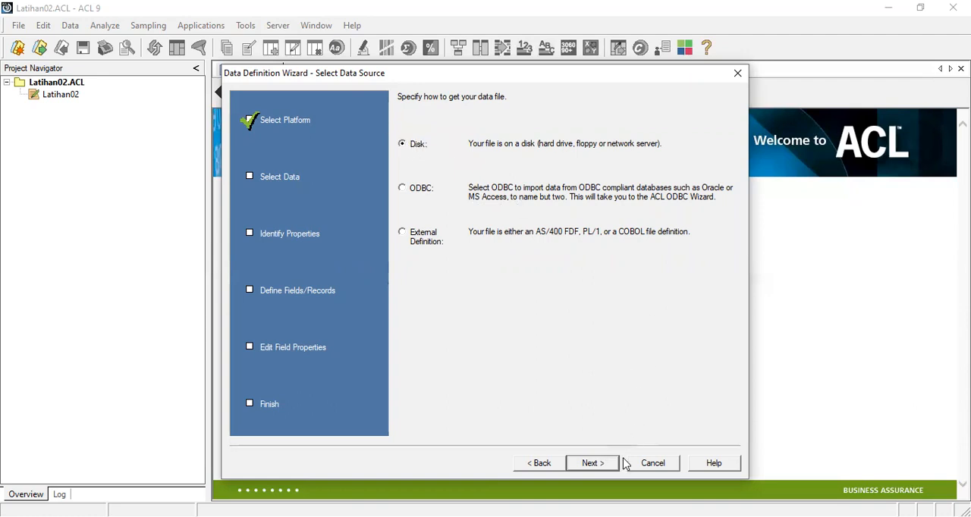
{"action": "left_click", "coordinate": [592, 464]}
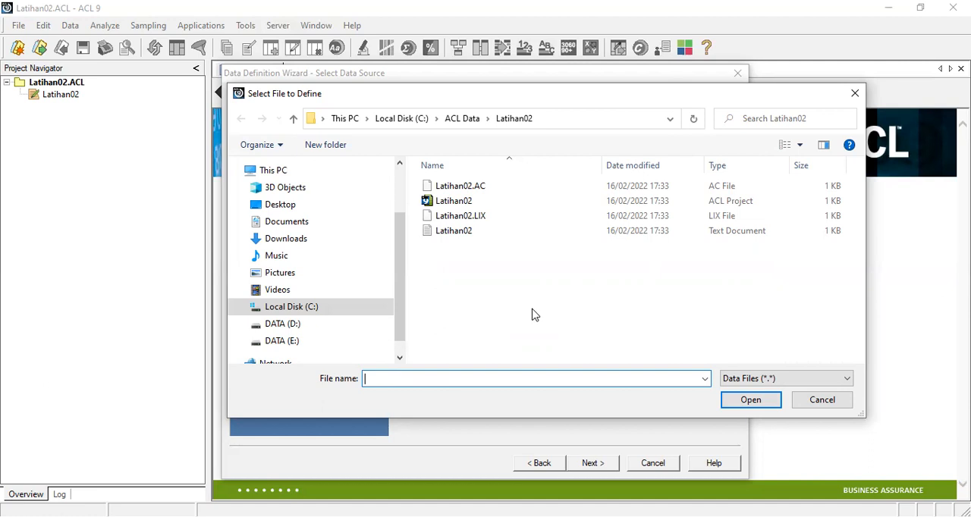
{"action": "left_click", "coordinate": [464, 122]}
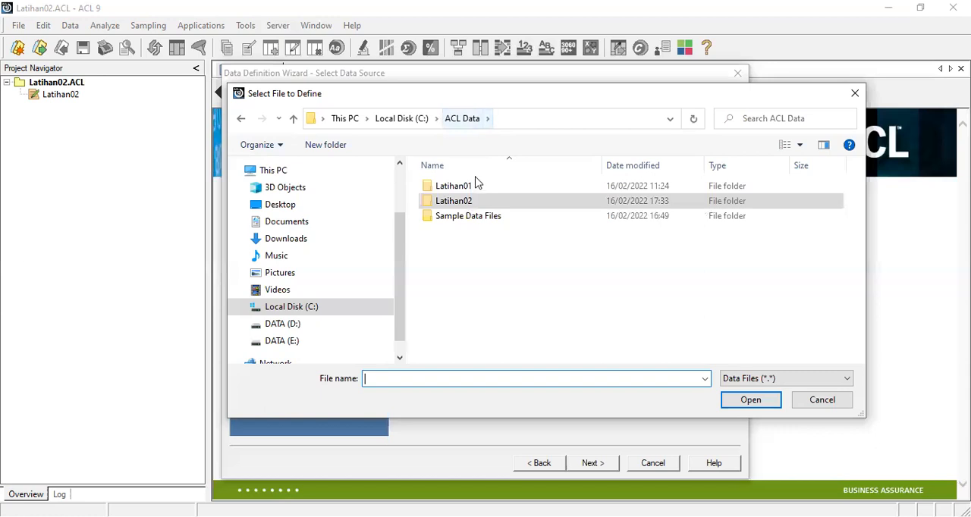
{"action": "double_click", "coordinate": [474, 219]}
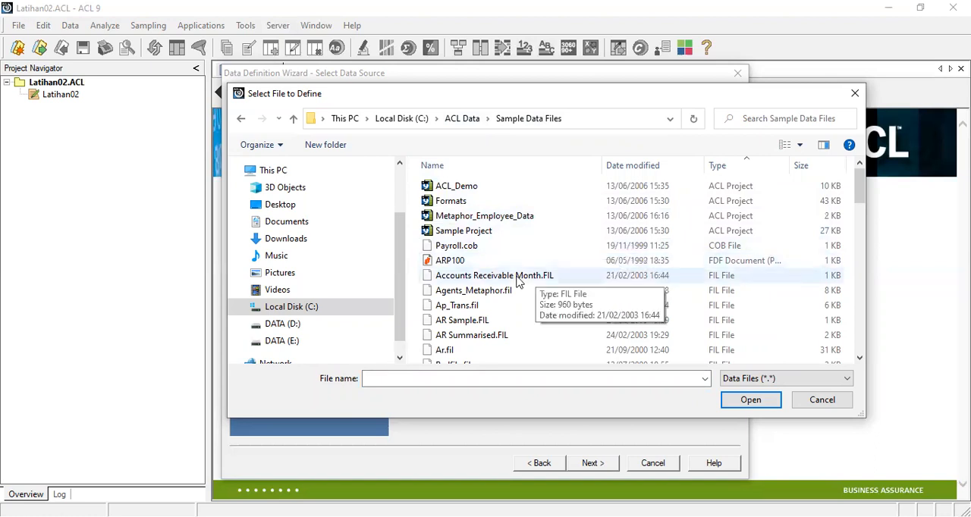
{"action": "scroll", "coordinate": [519, 282], "scroll_direction": "down", "scroll_amount": 1}
{"action": "scroll", "coordinate": [518, 283], "scroll_direction": "down", "scroll_amount": 13}
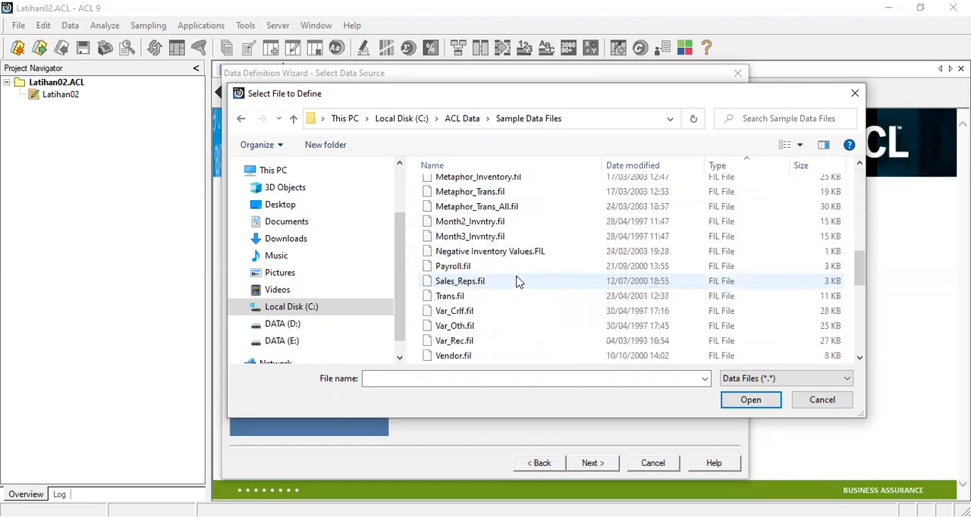
{"action": "scroll", "coordinate": [519, 282], "scroll_direction": "down", "scroll_amount": 2}
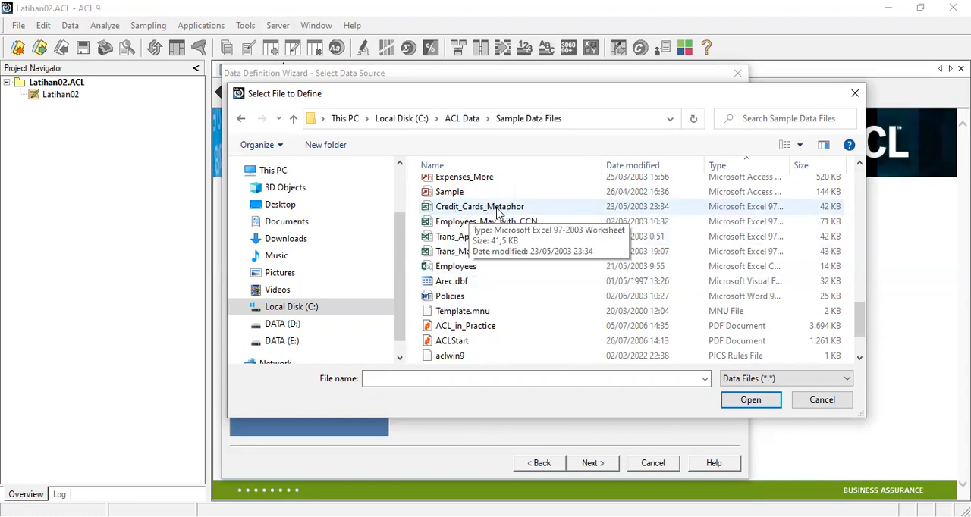
{"action": "left_click", "coordinate": [499, 213]}
{"action": "double_click", "coordinate": [498, 212]}
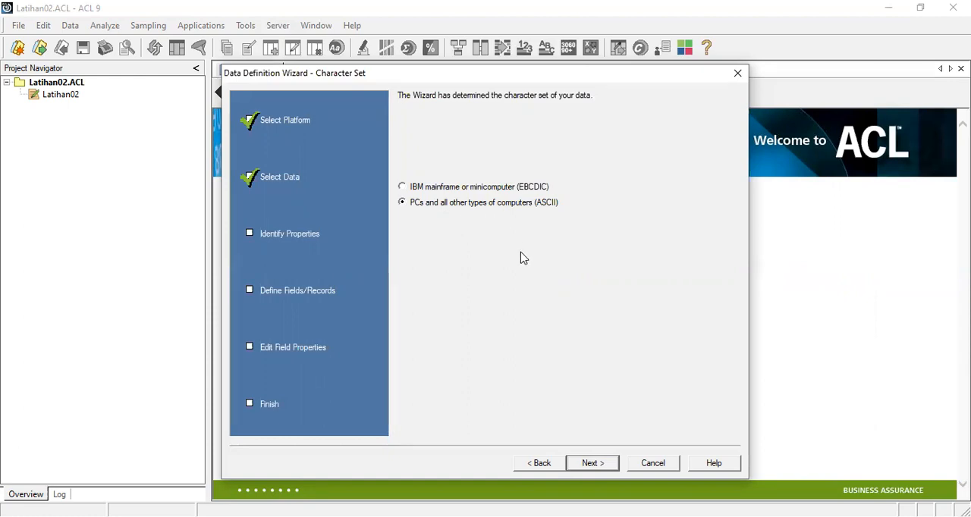
Step: Accept the ASCII character set, the Excel file format and the Corp_Credit_Cards worksheet with a maximum character field length of 50
{"action": "left_click", "coordinate": [592, 465]}
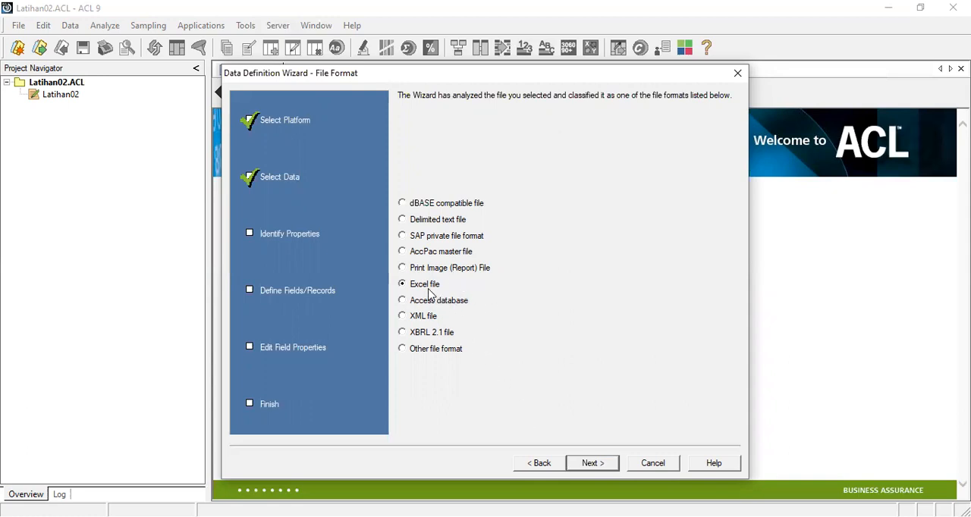
{"action": "left_click", "coordinate": [590, 464]}
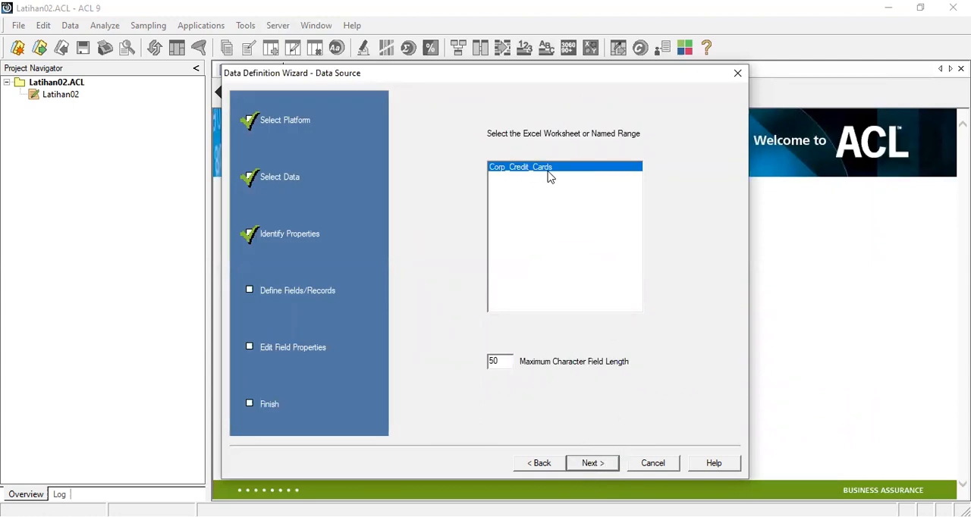
{"action": "left_click", "coordinate": [590, 462]}
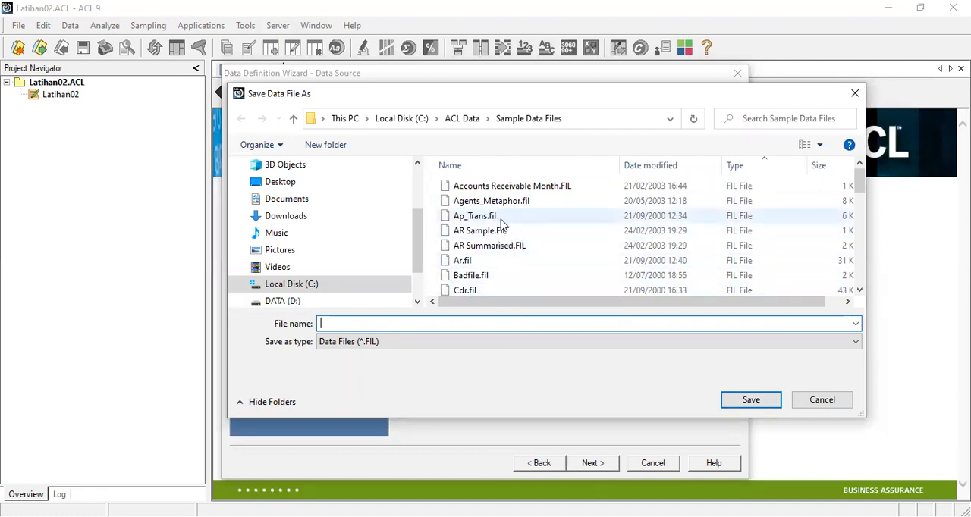
Step: Save the data file as Credit_Card_Data in the Latihan02 folder and finish the table definition
{"action": "left_click", "coordinate": [469, 123]}
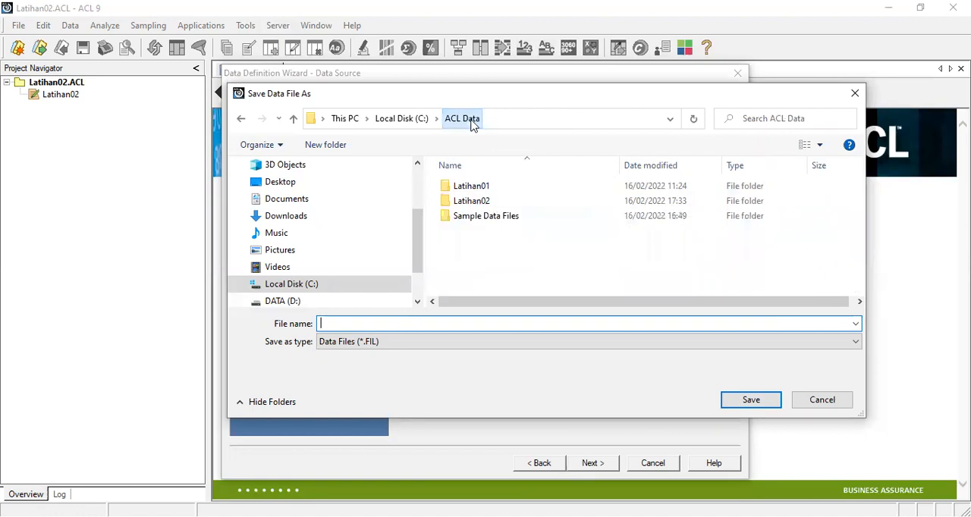
{"action": "double_click", "coordinate": [486, 204]}
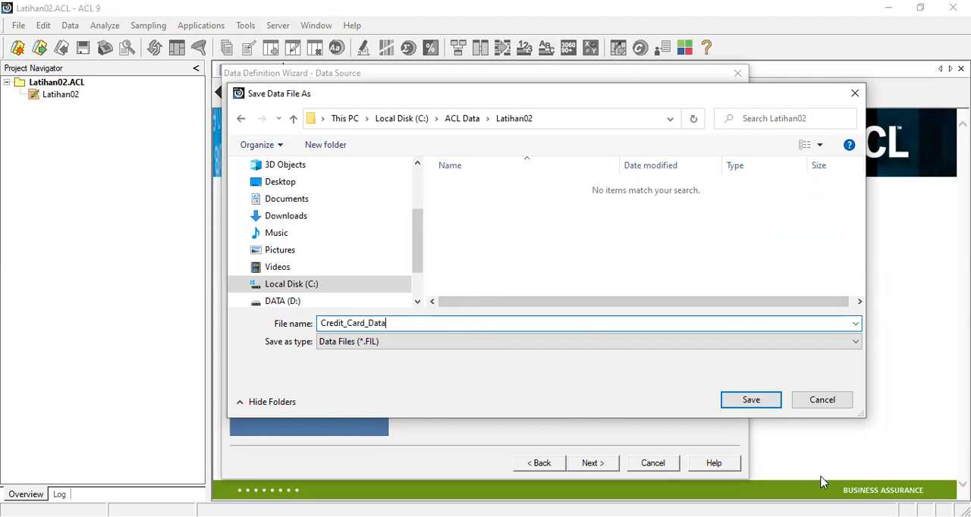
{"action": "left_click", "coordinate": [751, 399]}
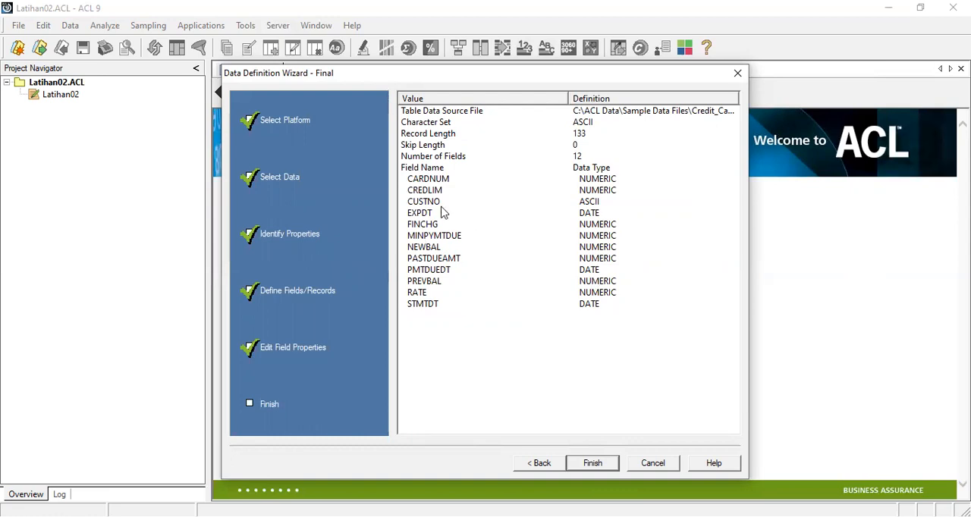
{"action": "left_click", "coordinate": [605, 467]}
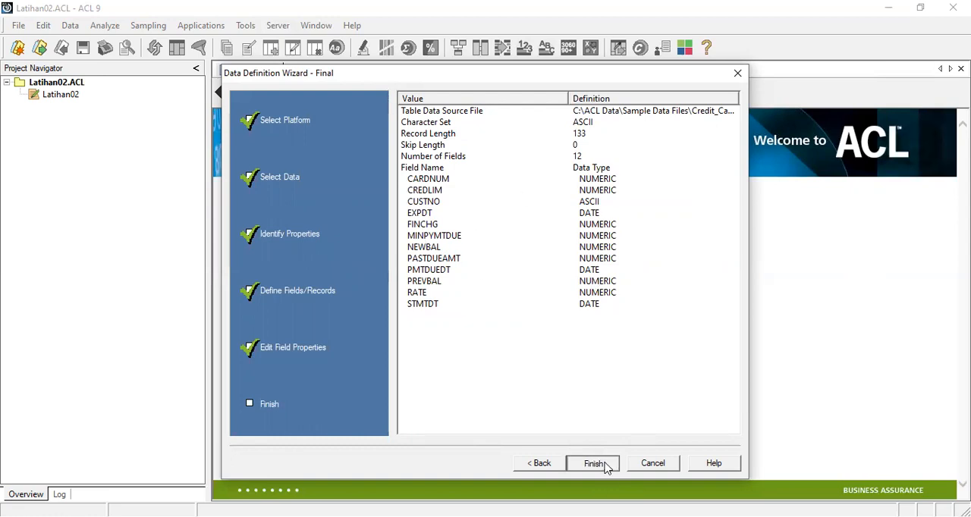
{"action": "left_click", "coordinate": [561, 256]}
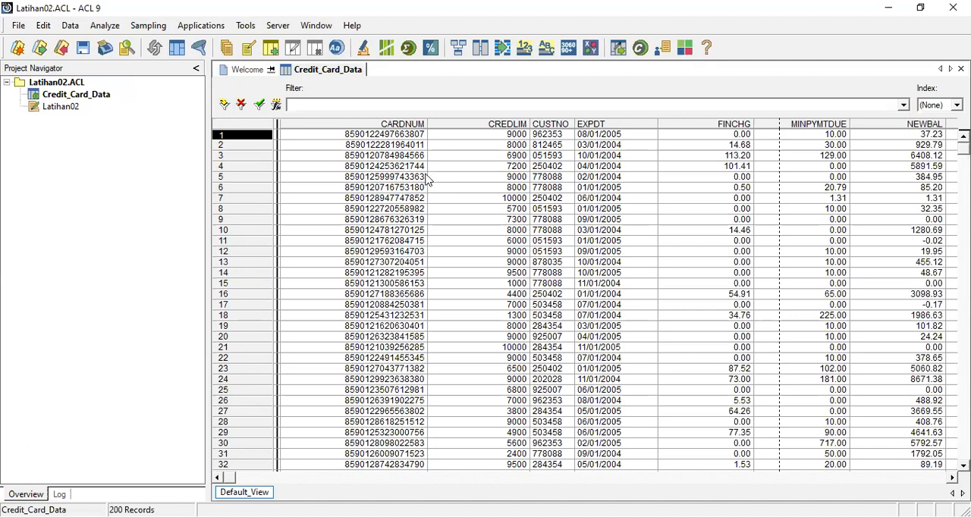
{"action": "left_click", "coordinate": [360, 137]}
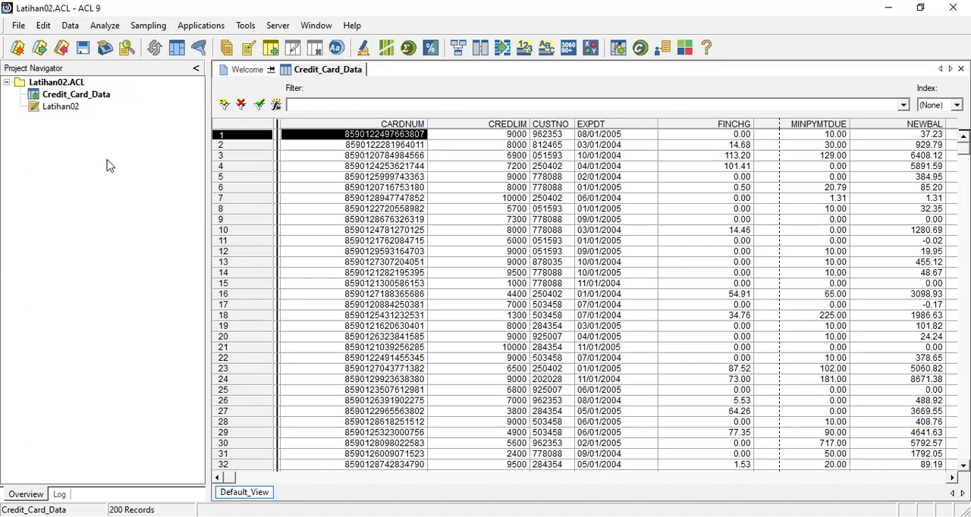
{"action": "left_click", "coordinate": [91, 95]}
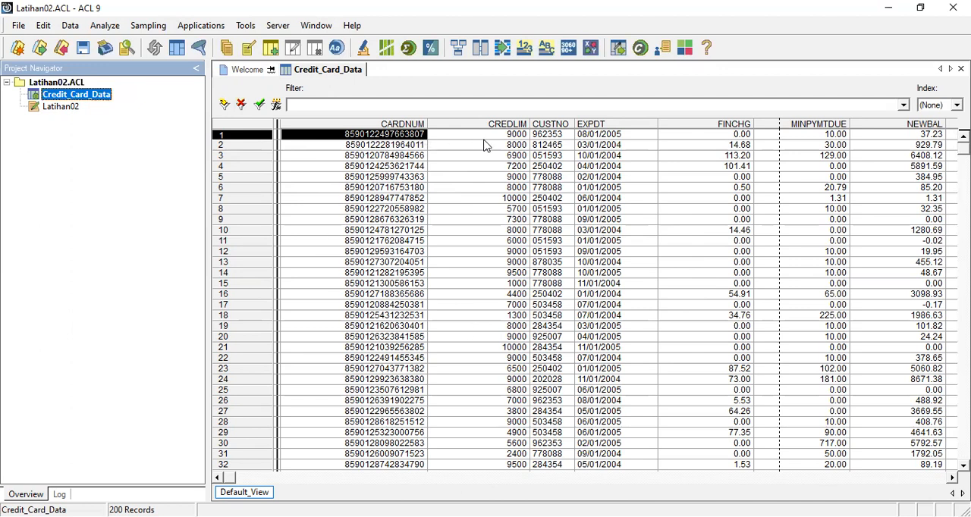
{"action": "left_click", "coordinate": [556, 138]}
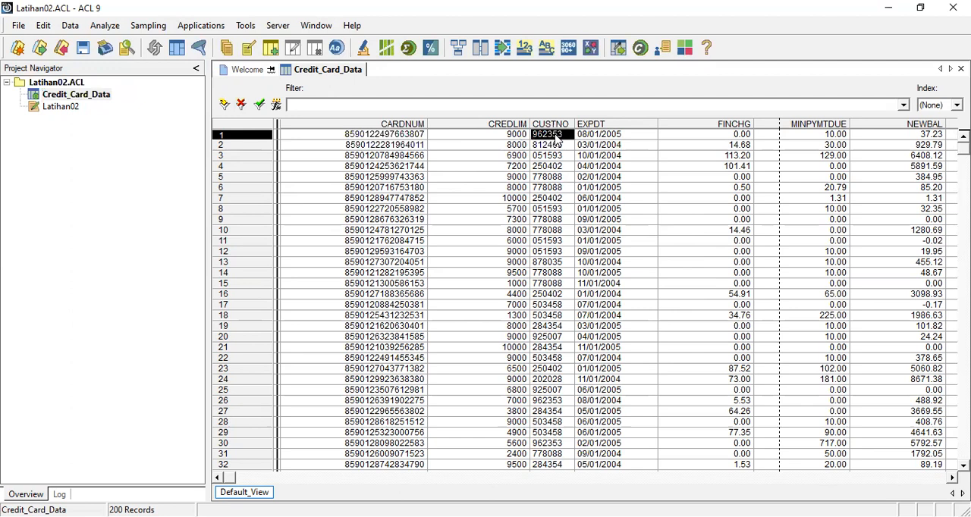
{"action": "left_click", "coordinate": [591, 136]}
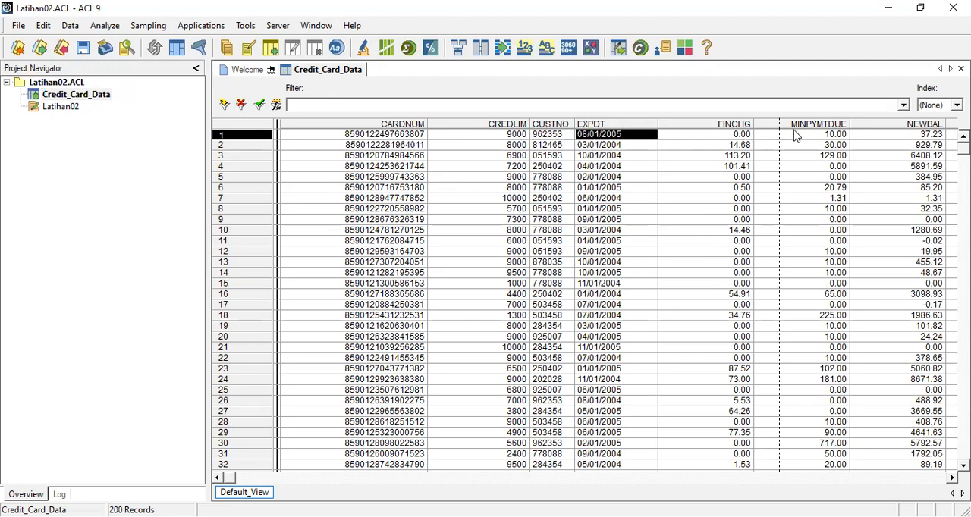
{"action": "left_click", "coordinate": [921, 137]}
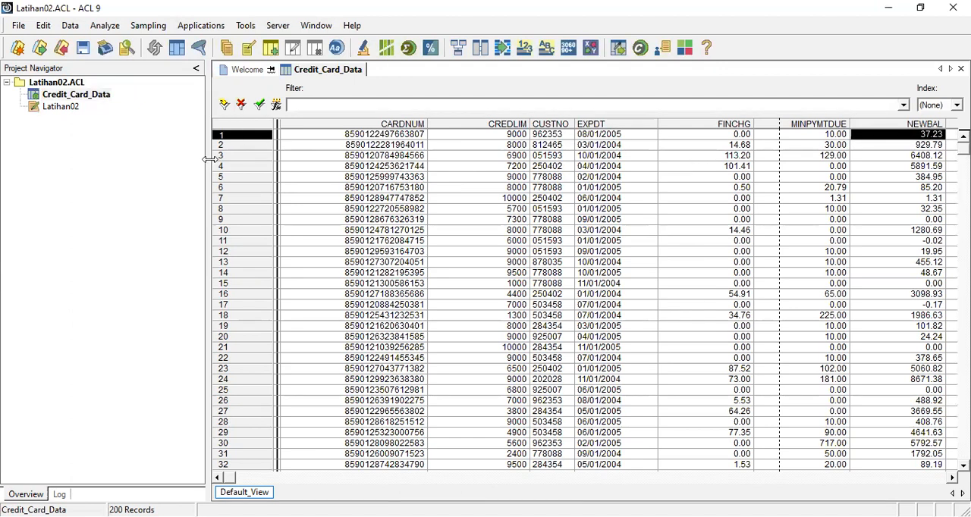
Step: Start defining a new table in the Latihan02 project with a disk file as the data source
{"action": "left_click", "coordinate": [74, 85]}
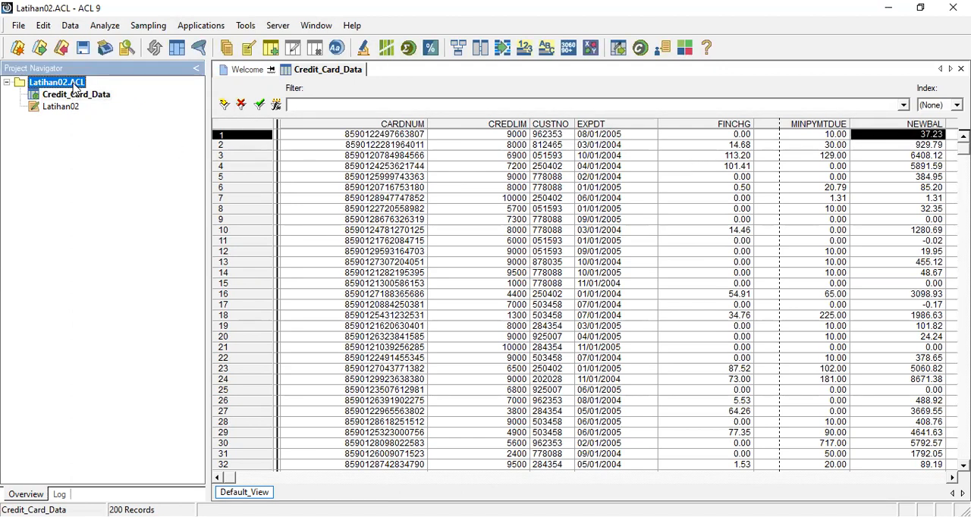
{"action": "right_click", "coordinate": [74, 89]}
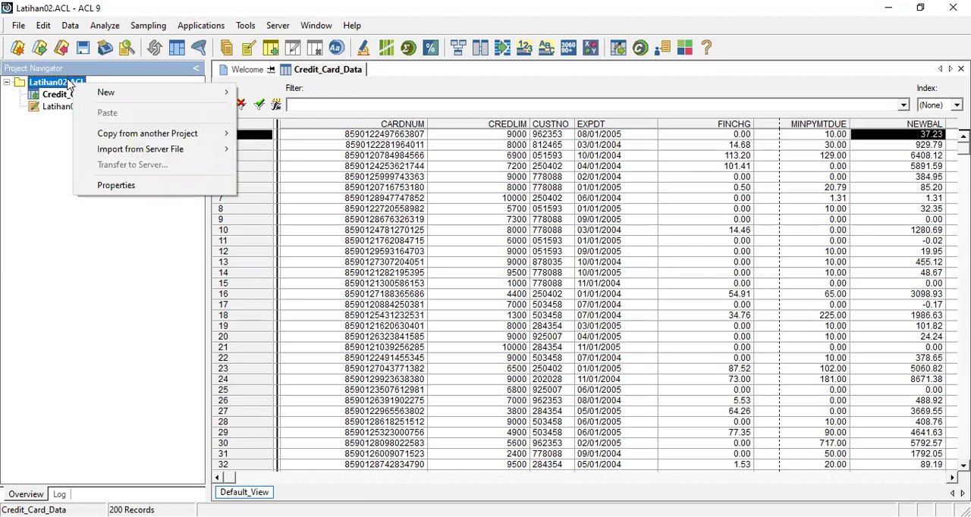
{"action": "right_click", "coordinate": [68, 81]}
{"action": "mouse_move", "coordinate": [128, 90]}
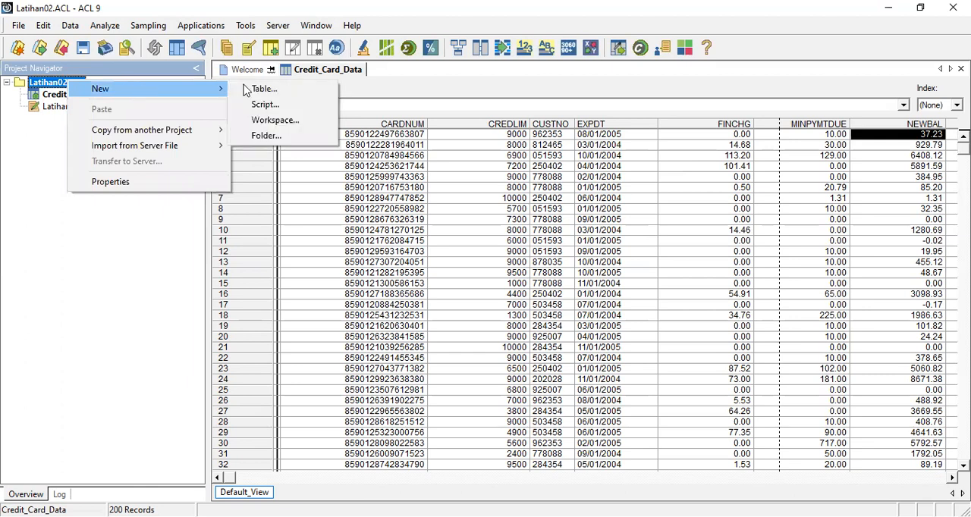
{"action": "left_click", "coordinate": [258, 91]}
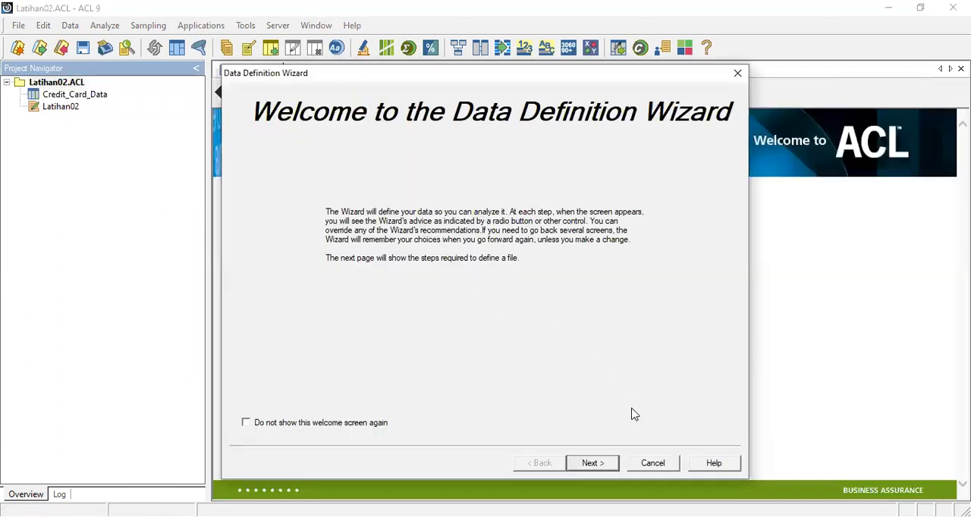
{"action": "left_click", "coordinate": [591, 464]}
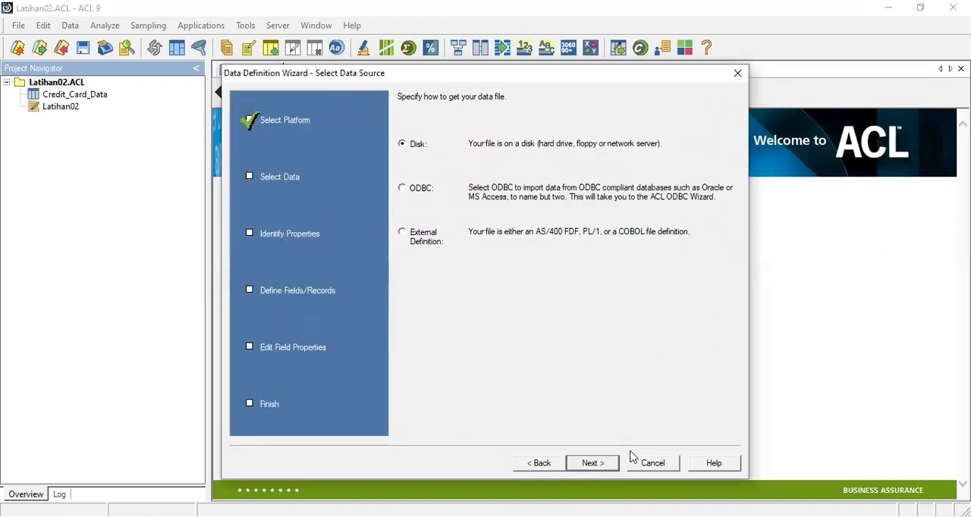
{"action": "left_click", "coordinate": [592, 464]}
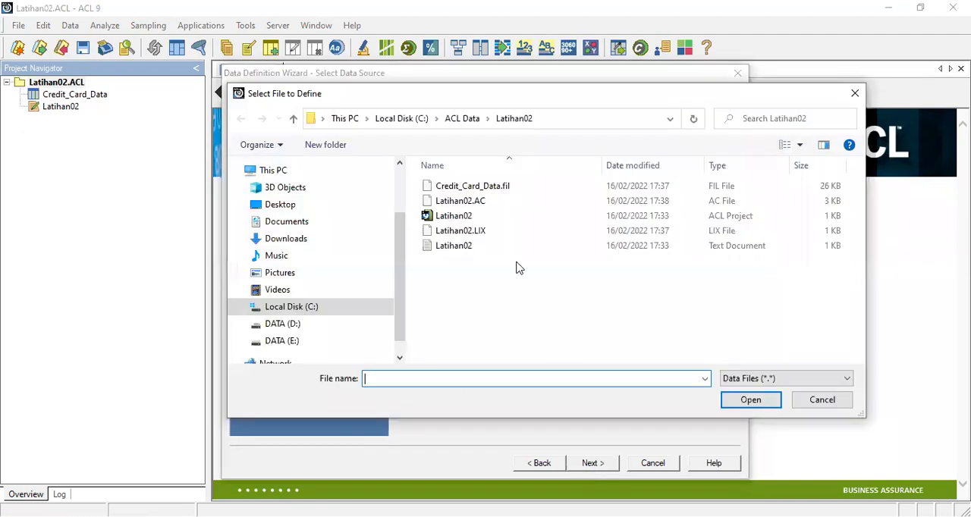
Step: Open the Excel file Trans_April from the Sample Data Files folder as the file to define
{"action": "left_click", "coordinate": [462, 119]}
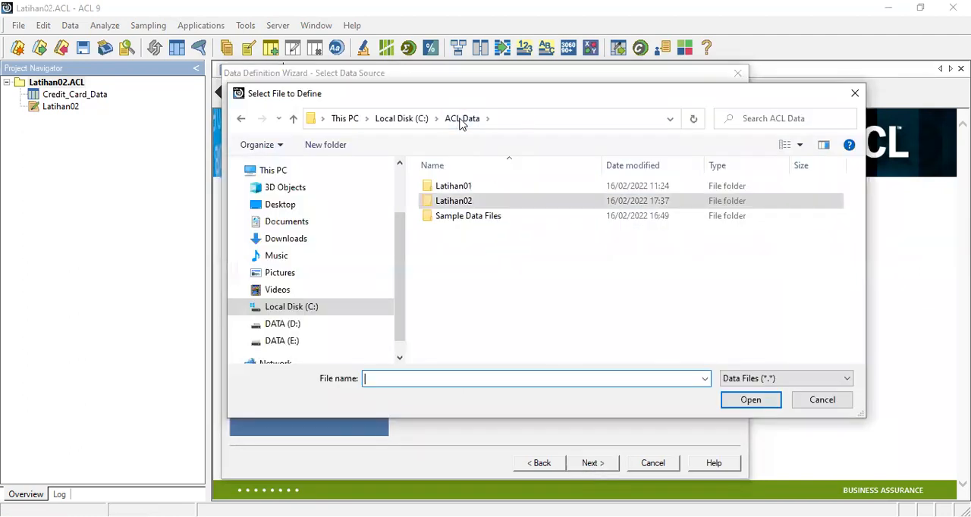
{"action": "double_click", "coordinate": [455, 216]}
{"action": "scroll", "coordinate": [493, 307], "scroll_direction": "down", "scroll_amount": 5}
{"action": "scroll", "coordinate": [493, 311], "scroll_direction": "down", "scroll_amount": 12}
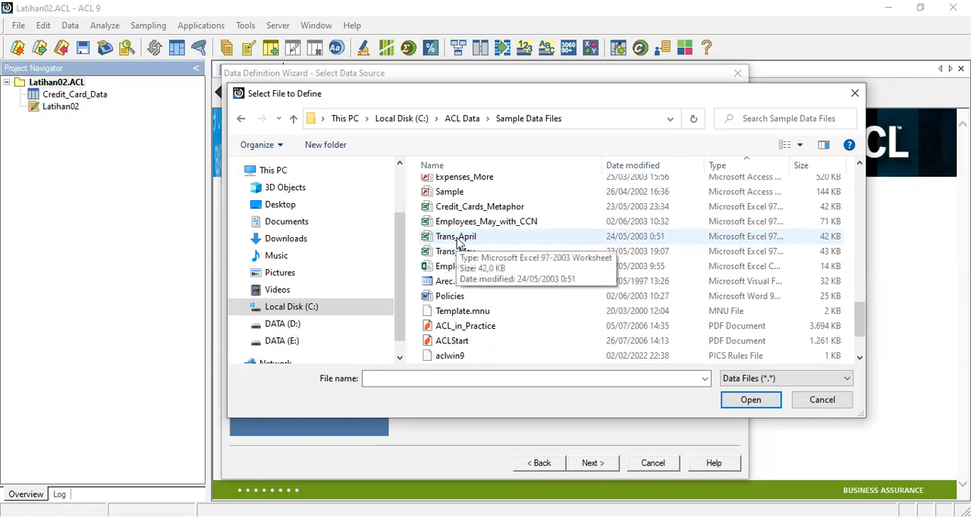
{"action": "left_click", "coordinate": [464, 239]}
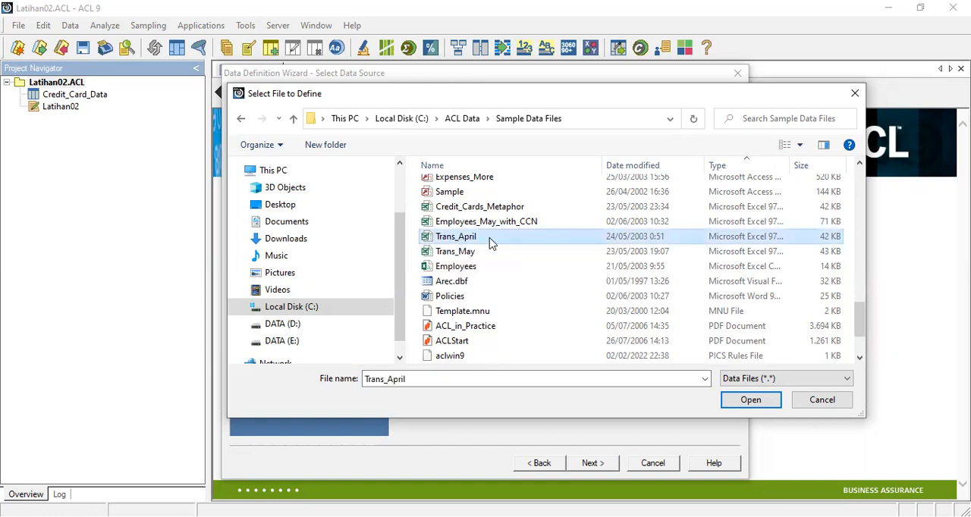
{"action": "left_click", "coordinate": [769, 402]}
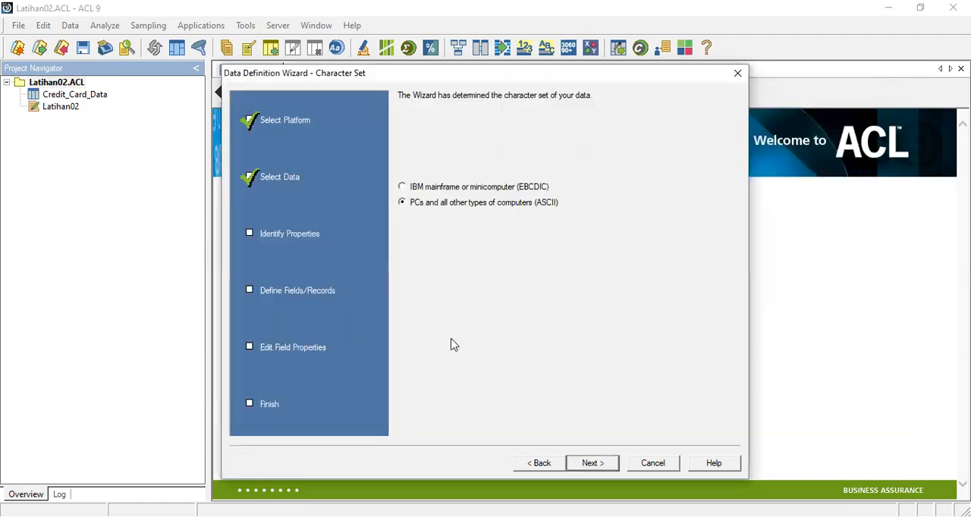
Step: Accept the ASCII character set, the Excel file format and the Trans_Apr worksheet with a maximum character field length of 50
{"action": "left_click", "coordinate": [611, 463]}
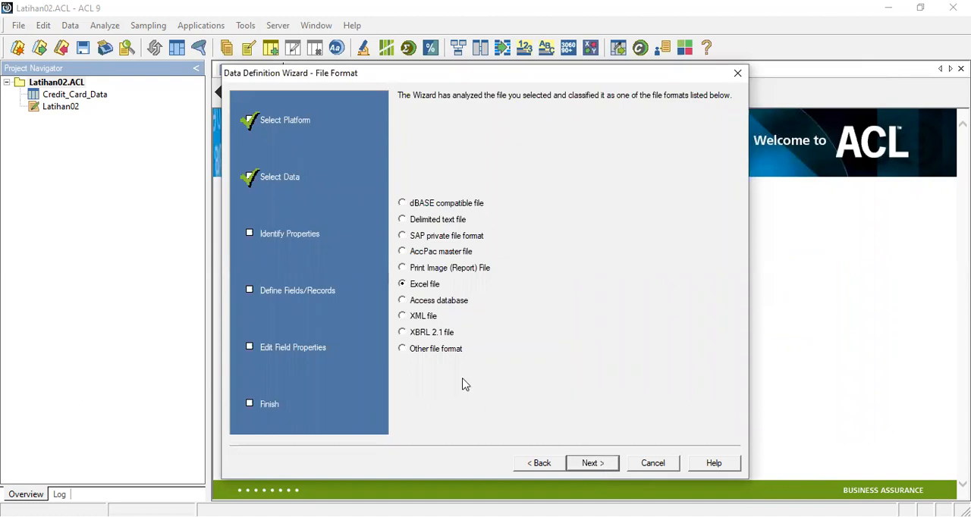
{"action": "left_click", "coordinate": [602, 465]}
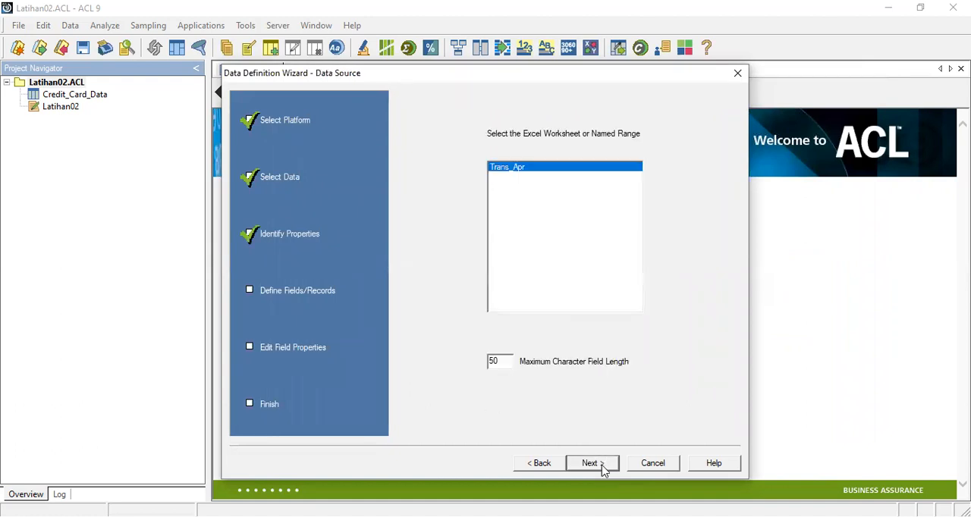
{"action": "left_click", "coordinate": [604, 468]}
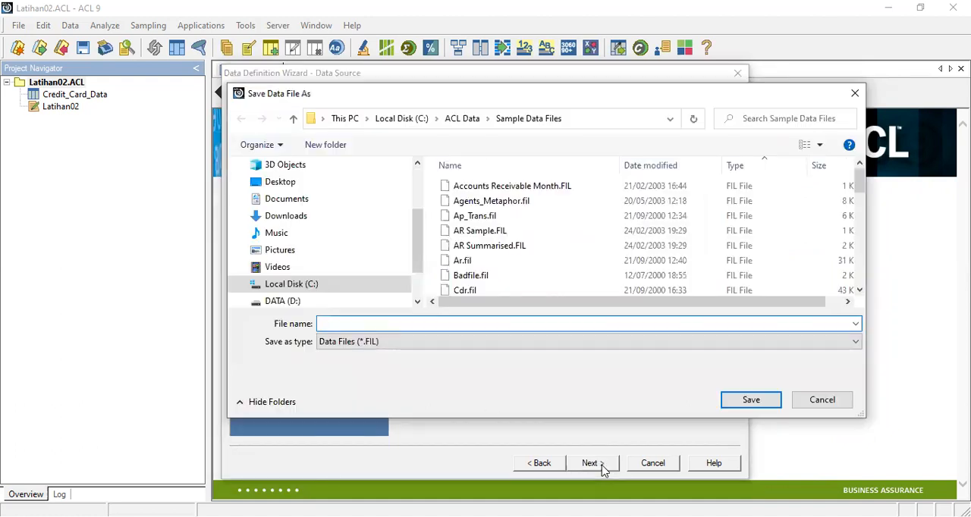
Step: Save the data file as Trans_April in the Latihan02 folder and finish the table definition
{"action": "left_click", "coordinate": [461, 119]}
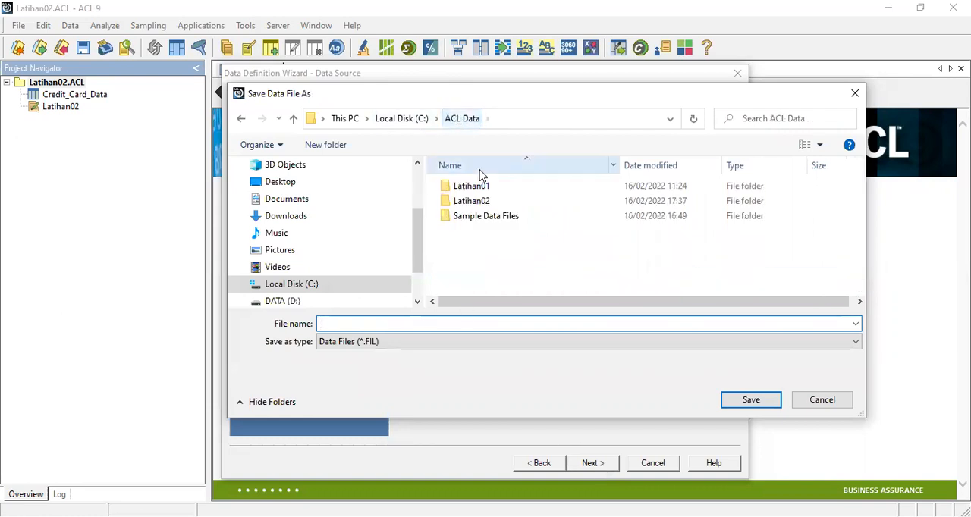
{"action": "double_click", "coordinate": [489, 204]}
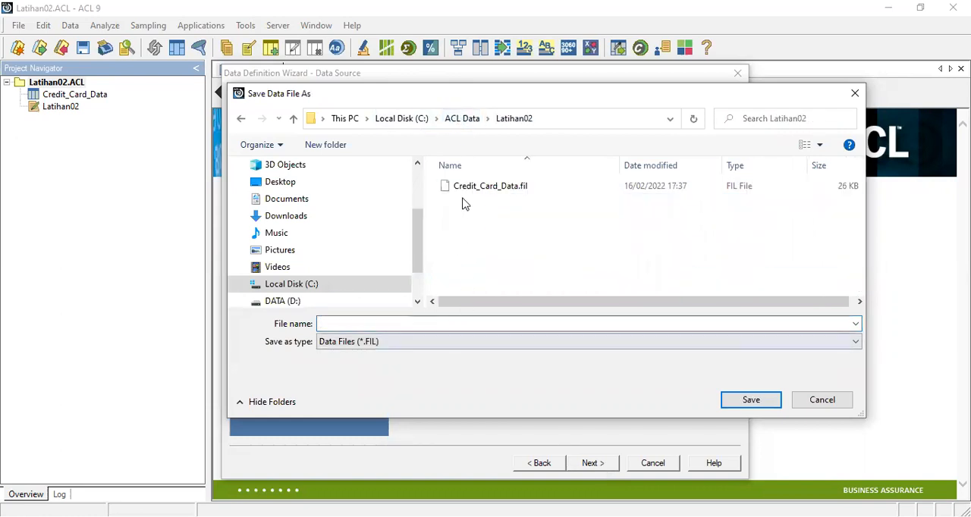
{"action": "left_click", "coordinate": [352, 322]}
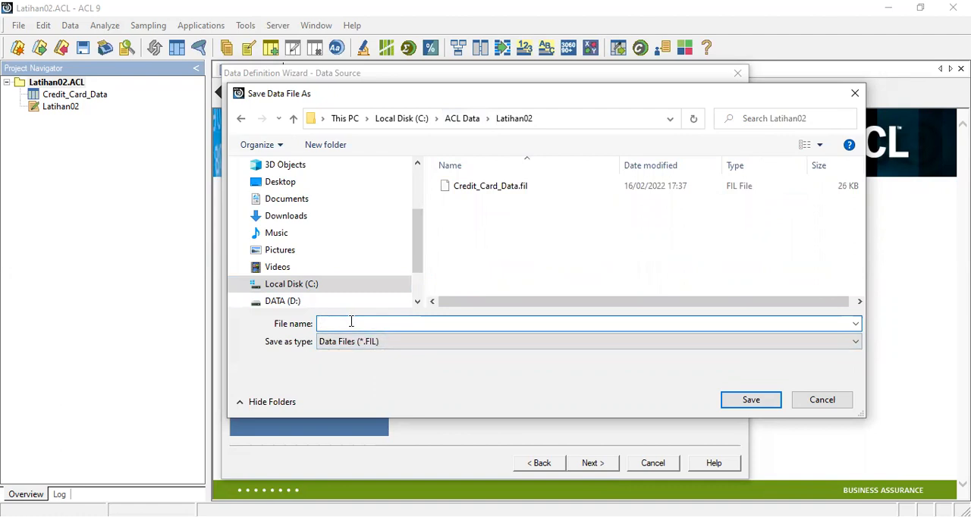
{"action": "type", "text": "TransApril"}
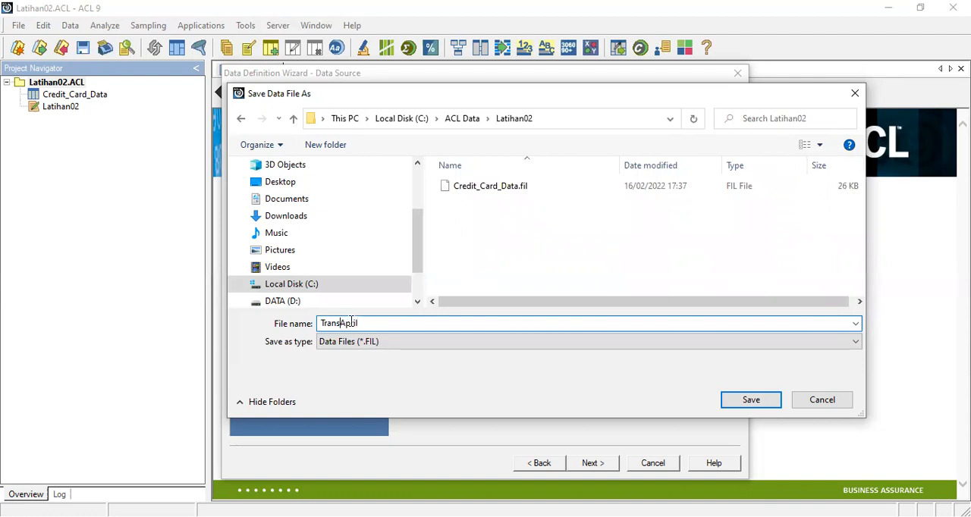
{"action": "type", "text": "_"}
{"action": "left_click", "coordinate": [749, 400]}
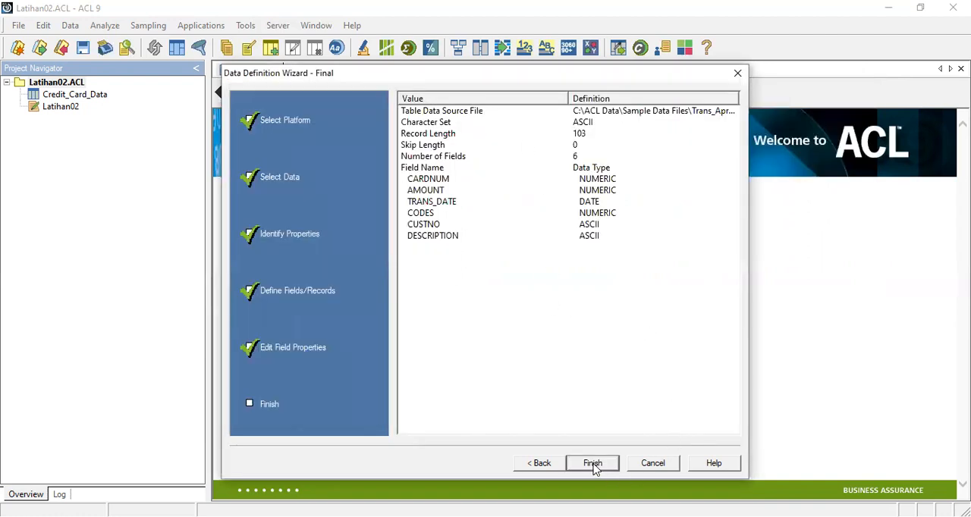
{"action": "left_click", "coordinate": [593, 466]}
{"action": "left_click", "coordinate": [578, 246]}
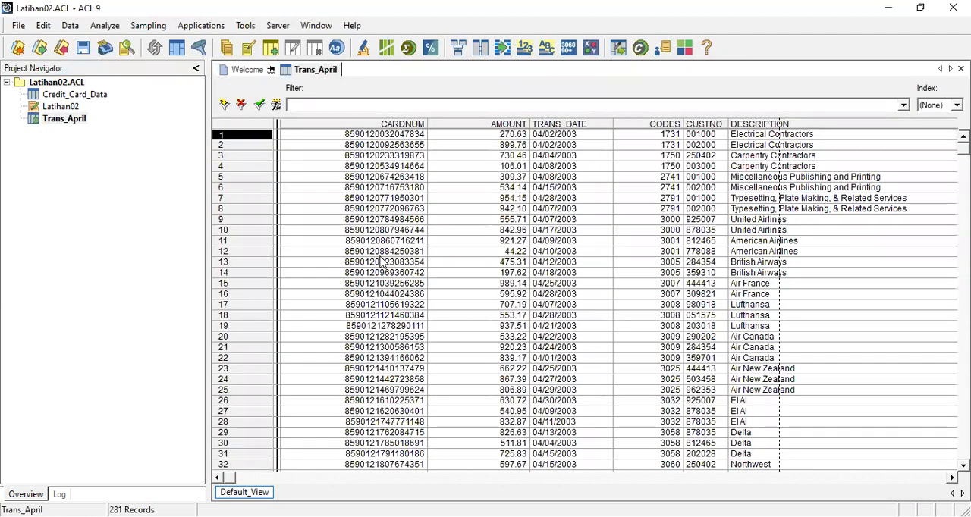
Step: Look through the imported transaction records of the Trans_April table
{"action": "left_click", "coordinate": [356, 221]}
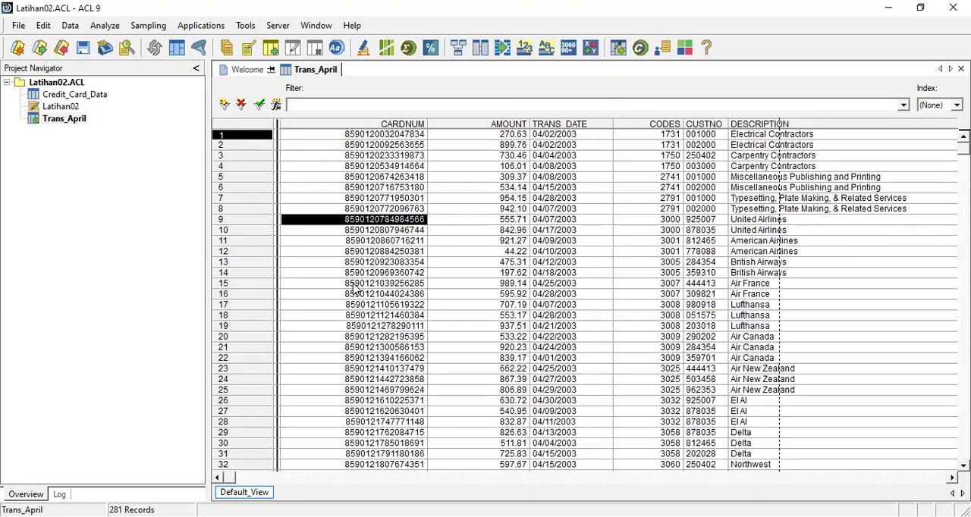
{"action": "scroll", "coordinate": [592, 296], "scroll_direction": "down", "scroll_amount": 20}
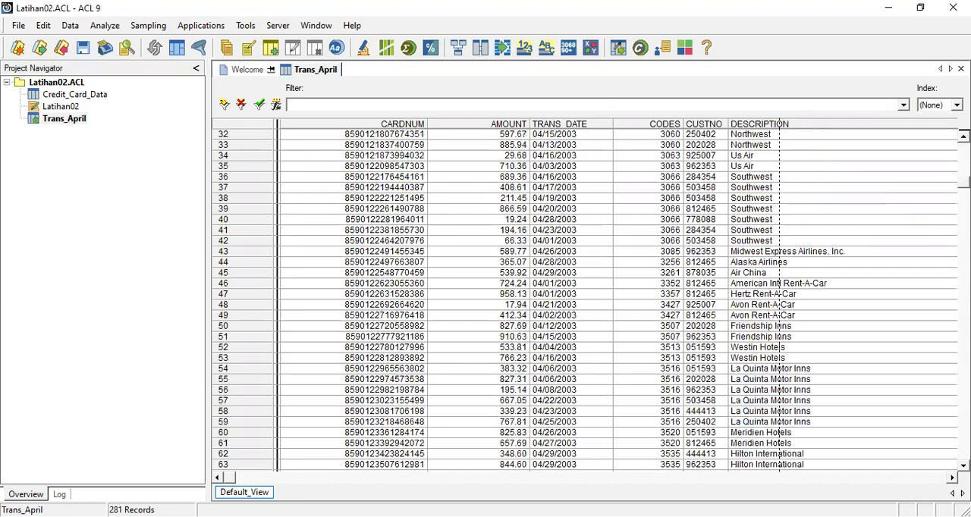
{"action": "scroll", "coordinate": [780, 304], "scroll_direction": "down", "scroll_amount": 20}
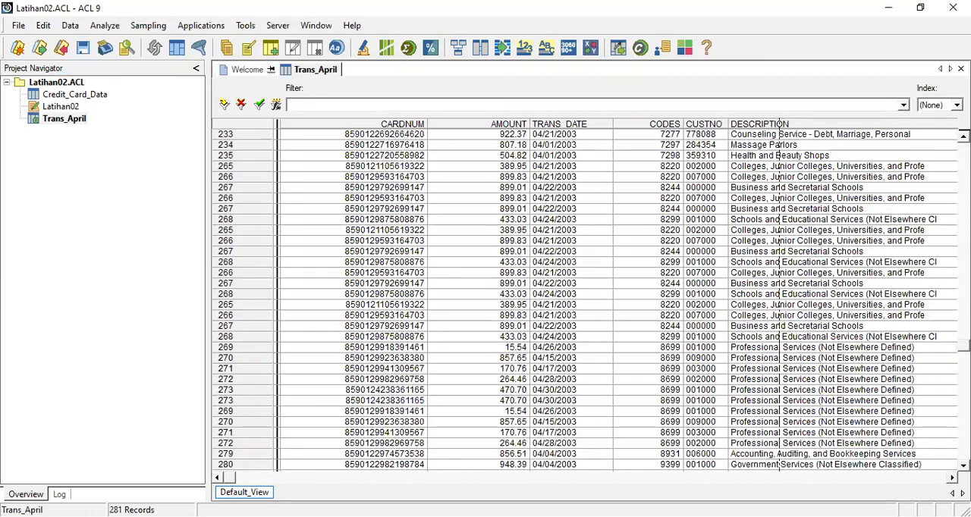
{"action": "left_click_drag", "start_coordinate": [964, 346], "coordinate": [965, 144]}
{"action": "left_click", "coordinate": [82, 152]}
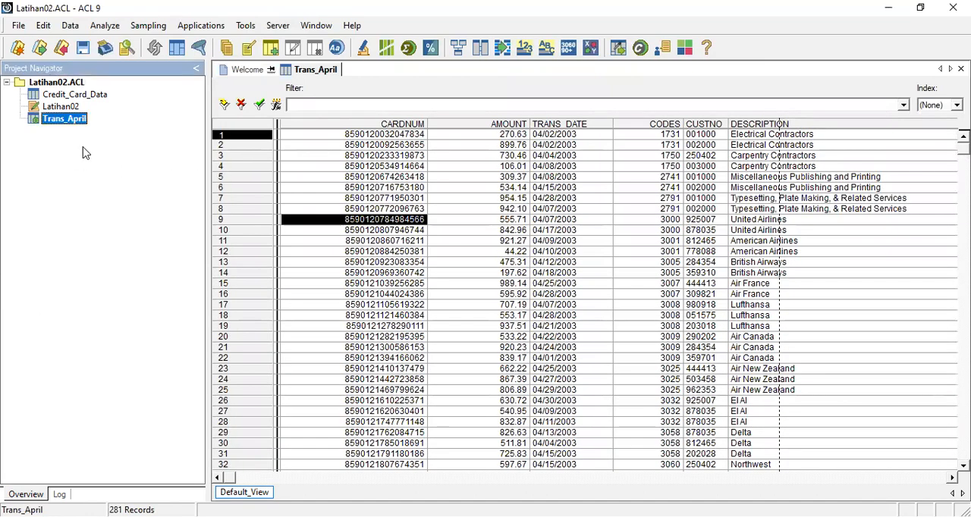
Step: Begin another table definition in the Latihan02 project, again taking the data from disk
{"action": "right_click", "coordinate": [73, 89]}
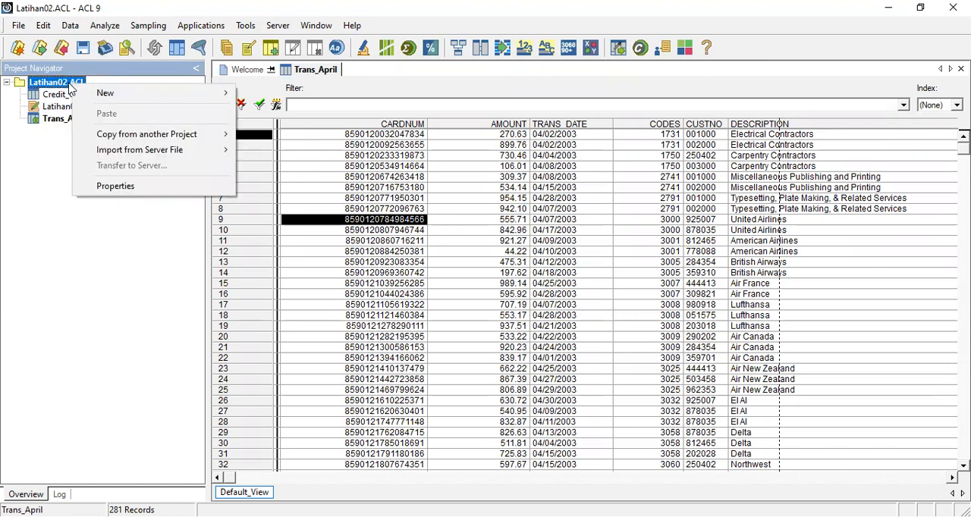
{"action": "right_click", "coordinate": [69, 83]}
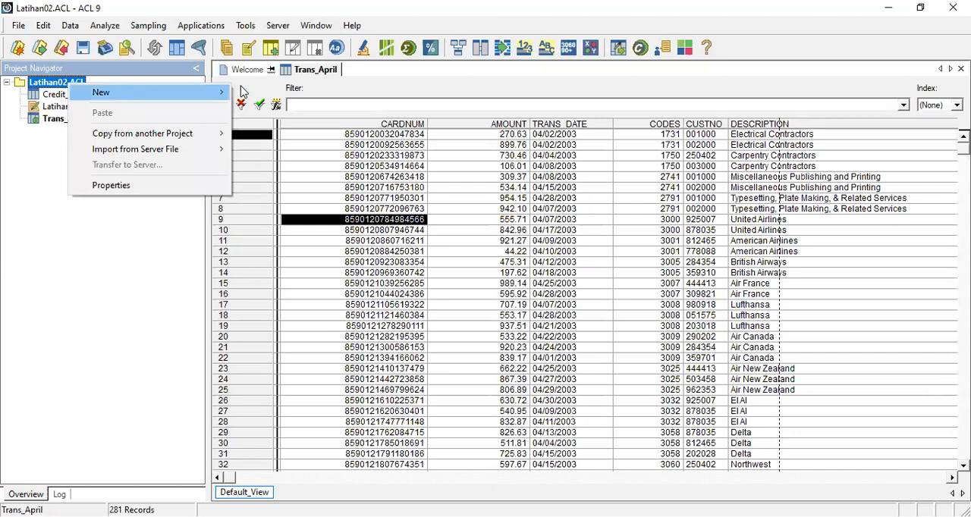
{"action": "mouse_move", "coordinate": [121, 90]}
{"action": "left_click", "coordinate": [274, 94]}
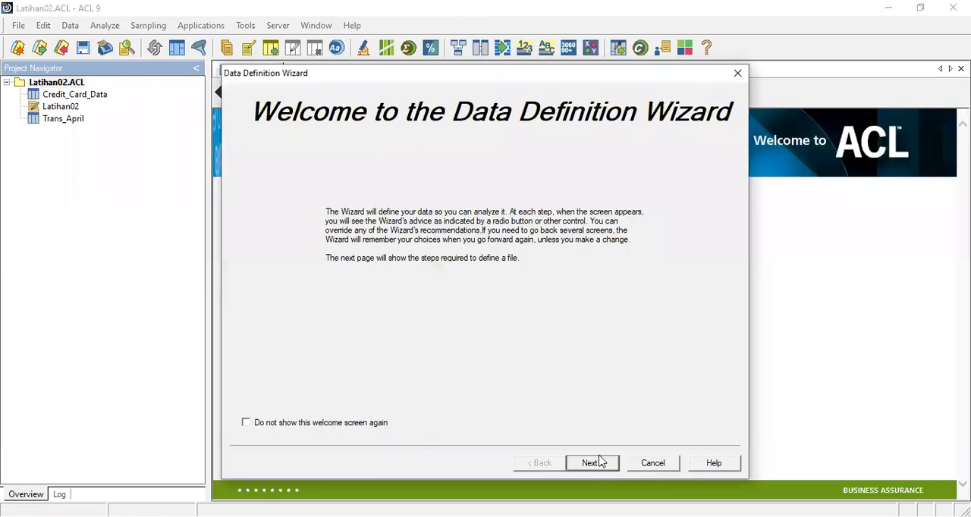
{"action": "left_click", "coordinate": [603, 469]}
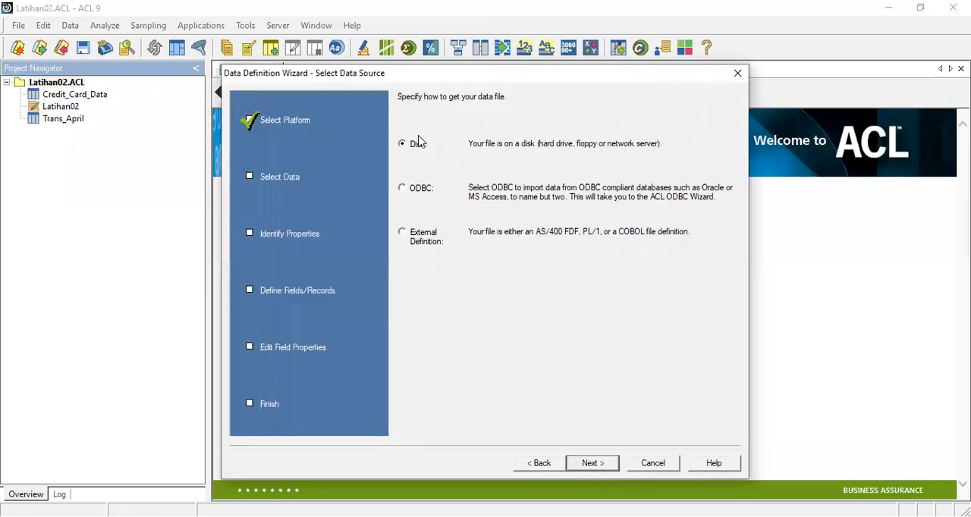
{"action": "left_click", "coordinate": [621, 468]}
Step: Open the Excel file Trans_May from the Sample Data Files folder as the file to define
{"action": "left_click", "coordinate": [475, 122]}
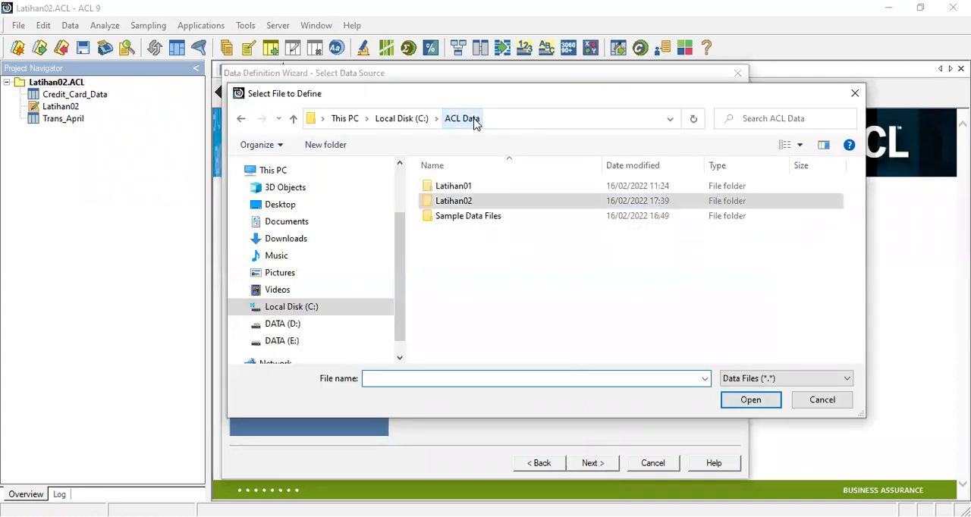
{"action": "double_click", "coordinate": [470, 216]}
{"action": "scroll", "coordinate": [481, 311], "scroll_direction": "down", "scroll_amount": 2}
{"action": "scroll", "coordinate": [481, 311], "scroll_direction": "down", "scroll_amount": 8}
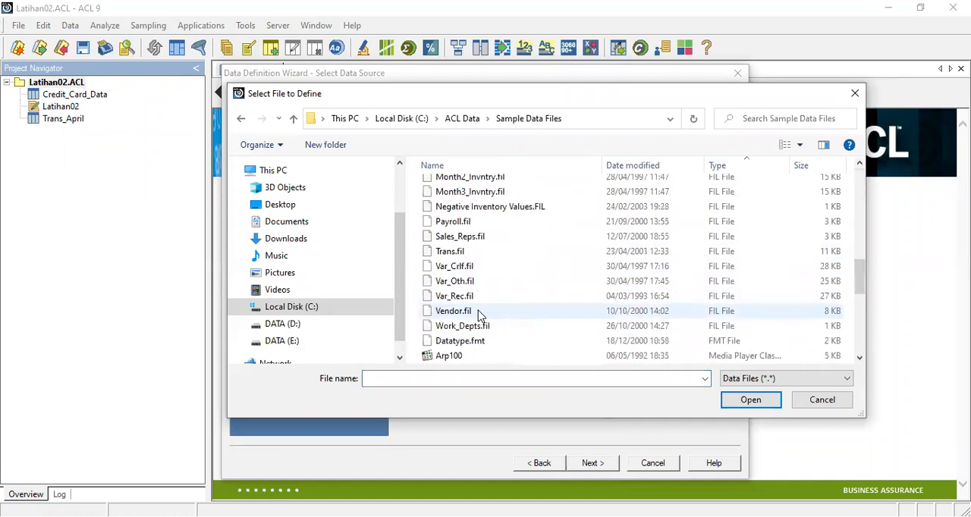
{"action": "scroll", "coordinate": [478, 315], "scroll_direction": "down", "scroll_amount": 8}
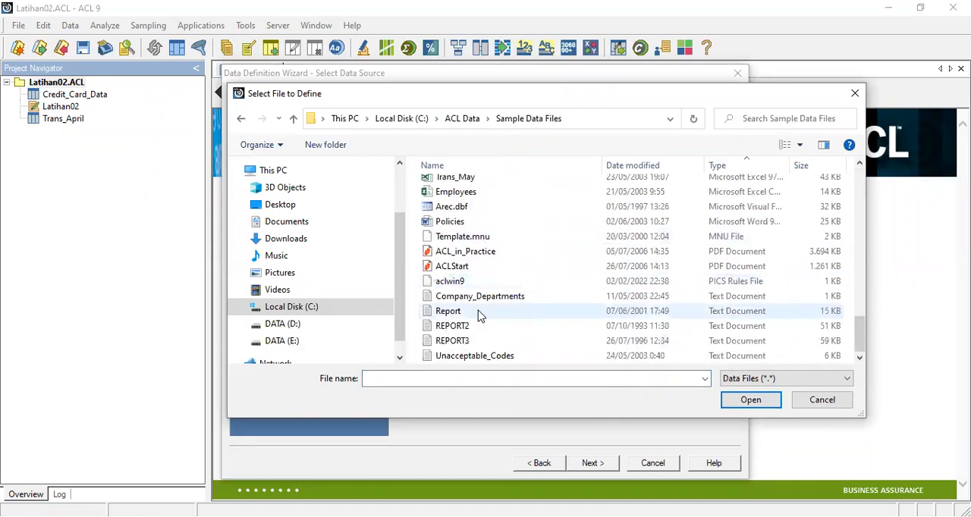
{"action": "scroll", "coordinate": [480, 314], "scroll_direction": "up", "scroll_amount": 2}
{"action": "left_click", "coordinate": [459, 258]}
{"action": "double_click", "coordinate": [457, 258]}
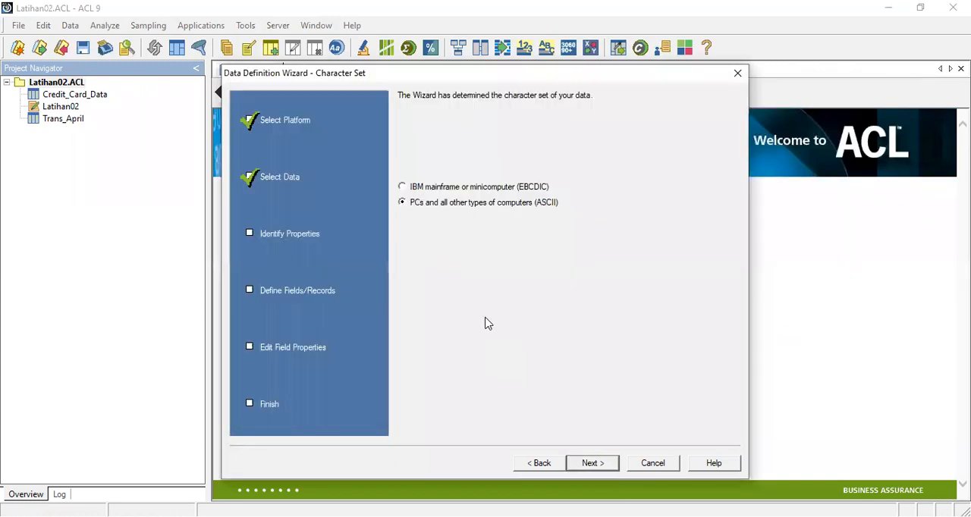
Step: Accept the ASCII character set and the Excel file format, and select the Trans1_May worksheet as the data to import
{"action": "left_click", "coordinate": [607, 466]}
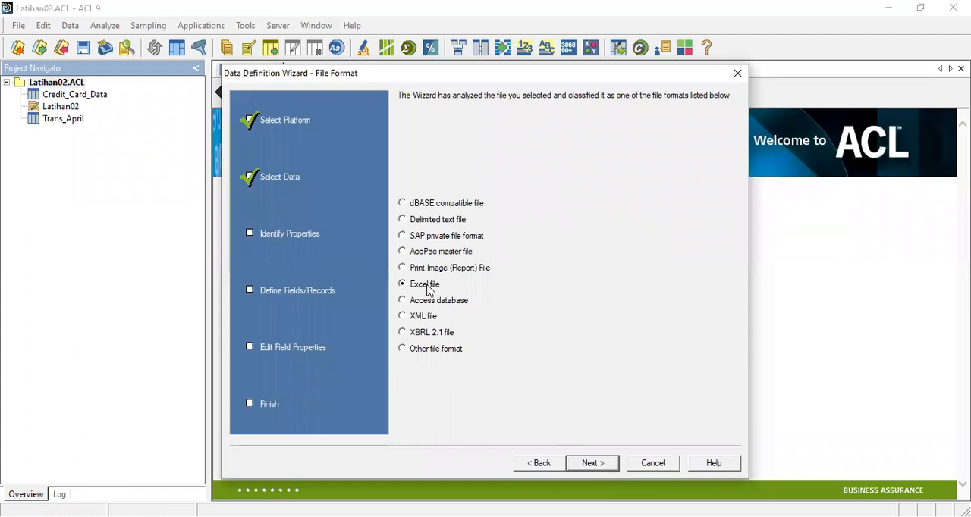
{"action": "left_click", "coordinate": [592, 465]}
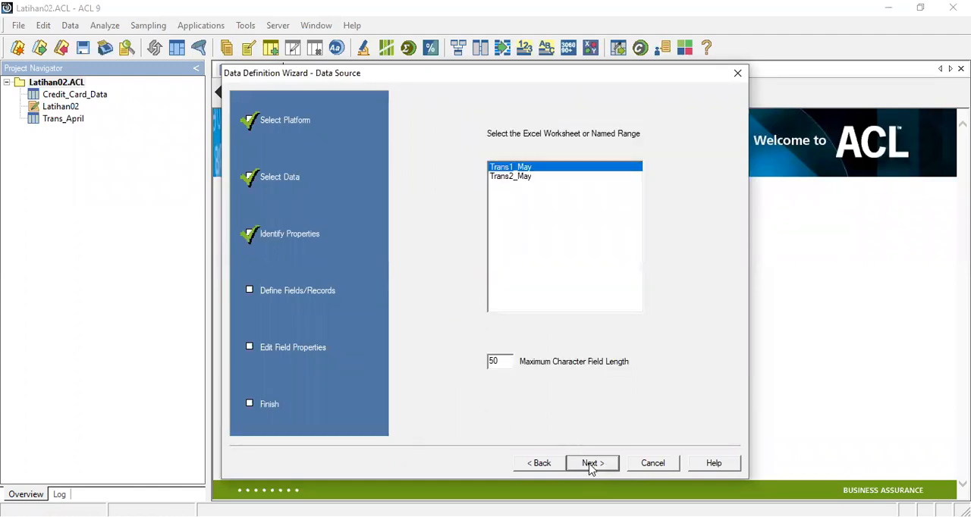
{"action": "left_click", "coordinate": [522, 177]}
{"action": "left_click", "coordinate": [529, 168]}
{"action": "left_click", "coordinate": [535, 177]}
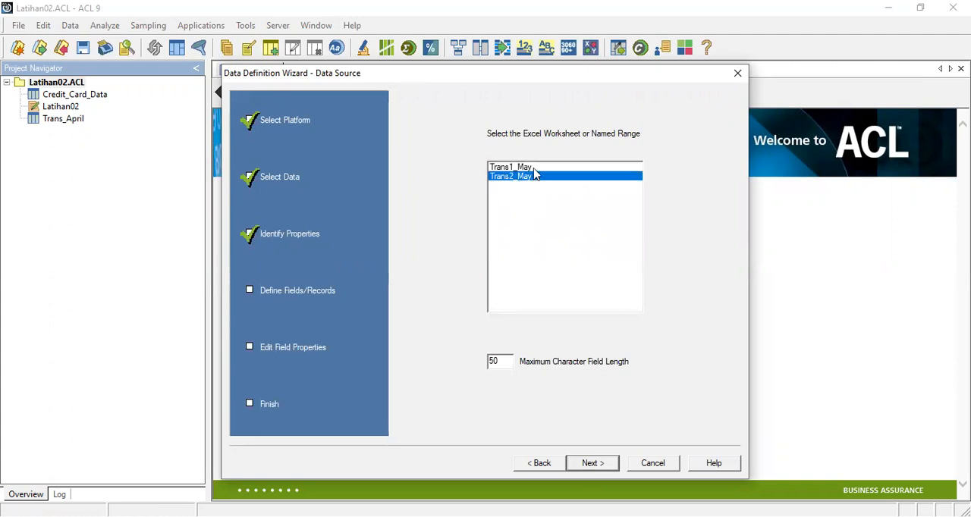
{"action": "left_click", "coordinate": [526, 168]}
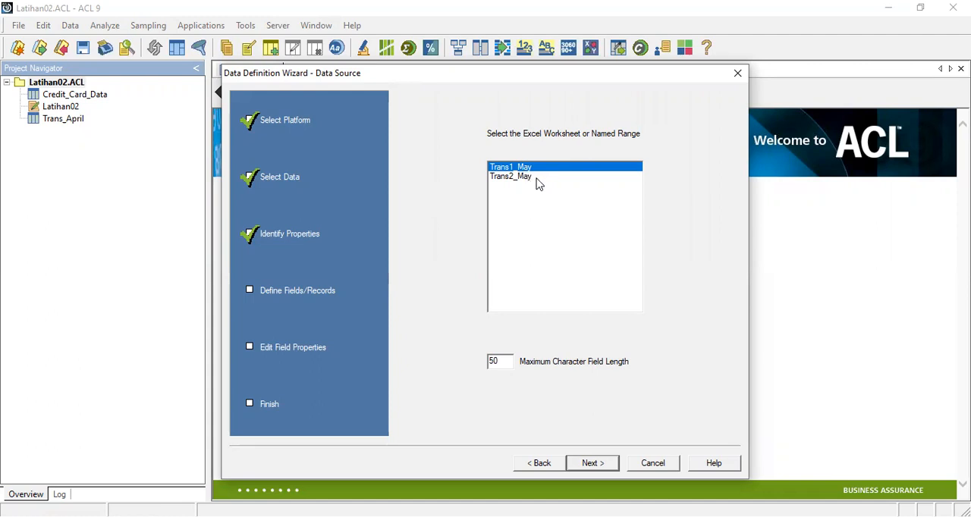
Step: Import the Trans2_May worksheet instead, saving its data file as Trans_May in the Latihan02 folder and the table as Trans_May
{"action": "left_click", "coordinate": [533, 182]}
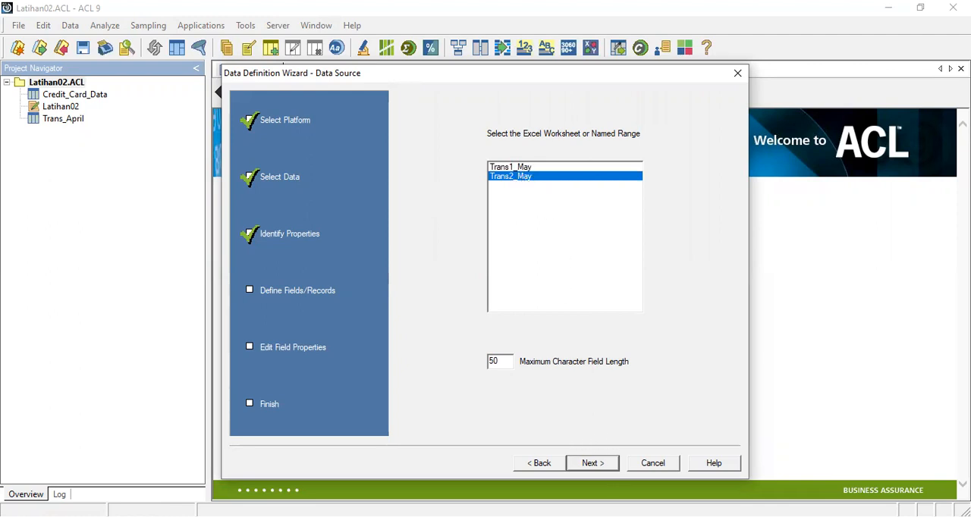
{"action": "left_click", "coordinate": [609, 466]}
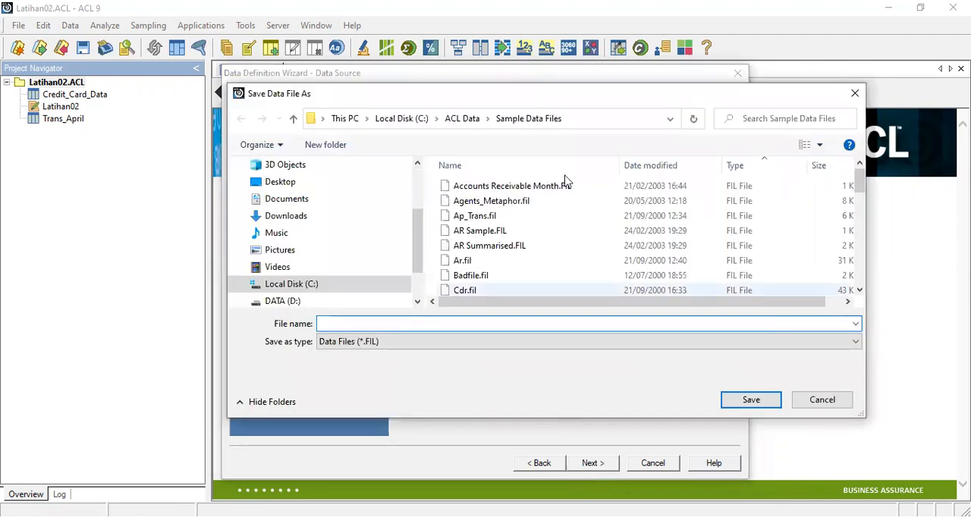
{"action": "left_click", "coordinate": [453, 119]}
{"action": "double_click", "coordinate": [484, 202]}
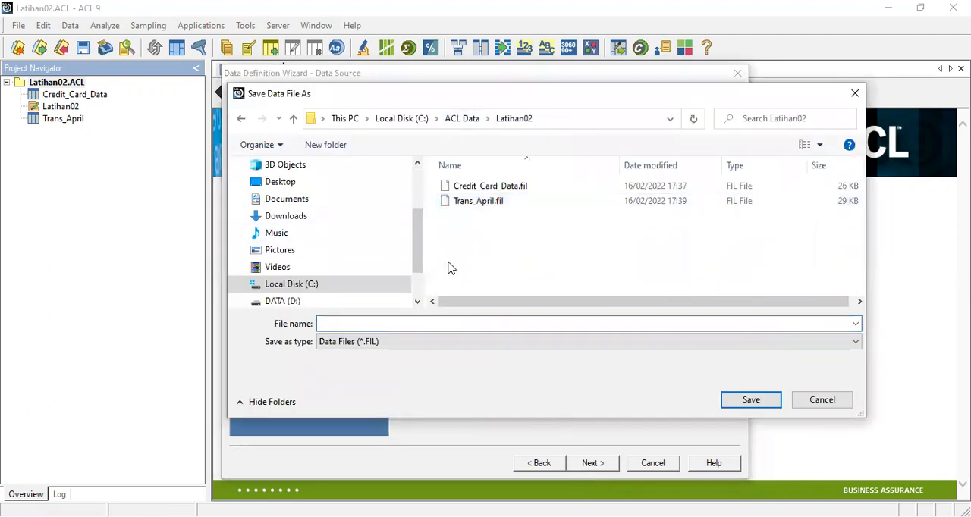
{"action": "left_click", "coordinate": [360, 324]}
{"action": "type", "text": "Trans"}
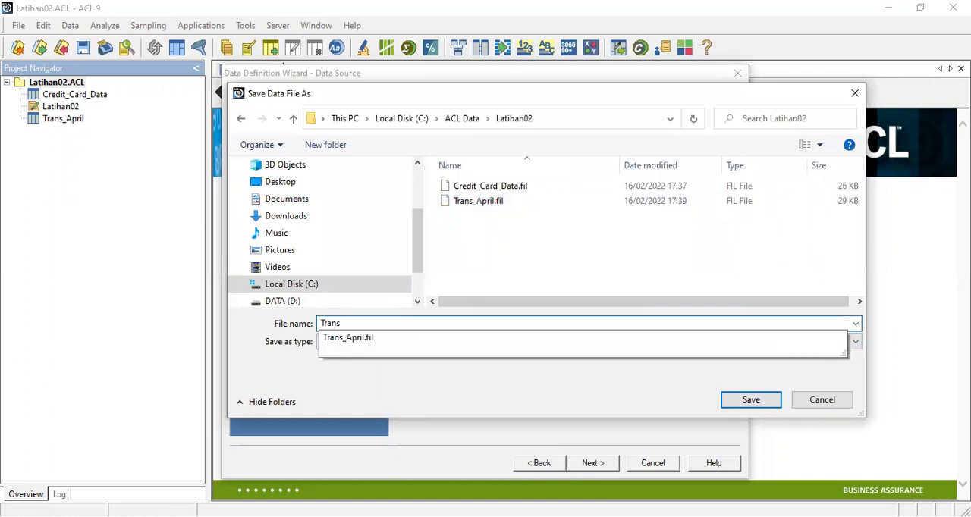
{"action": "type", "text": "_May"}
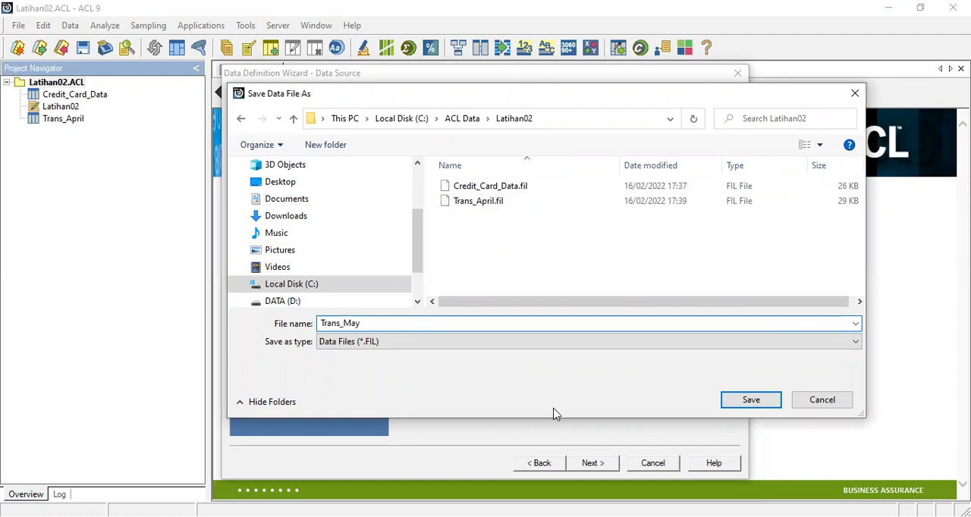
{"action": "left_click", "coordinate": [748, 400]}
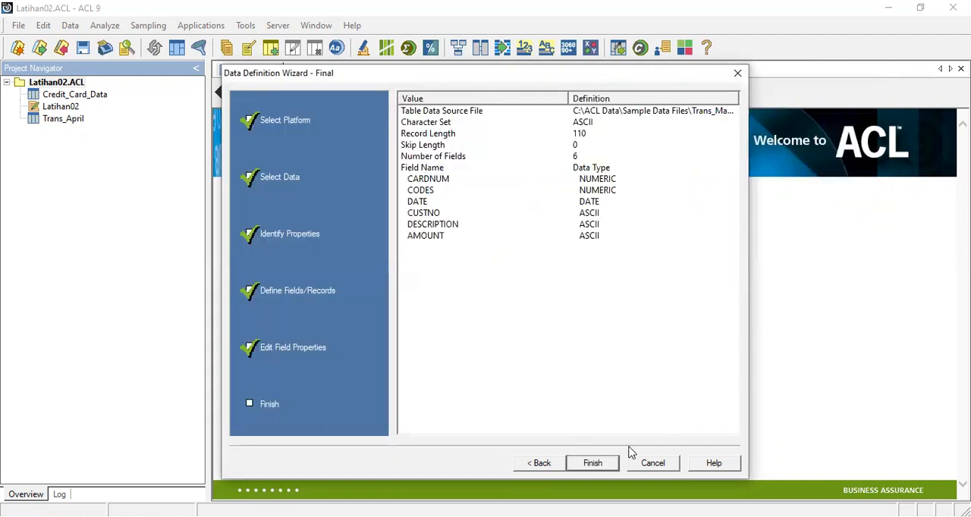
{"action": "left_click", "coordinate": [596, 467]}
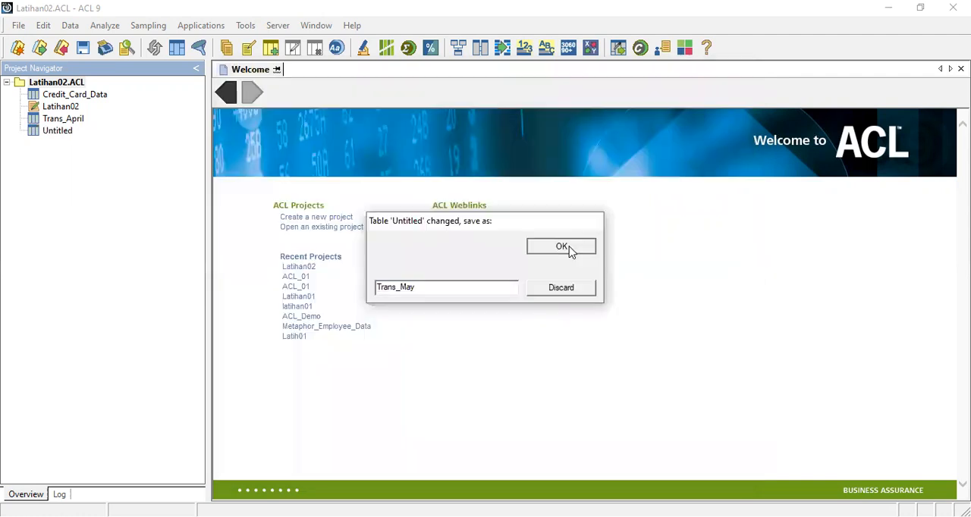
{"action": "left_click", "coordinate": [563, 248]}
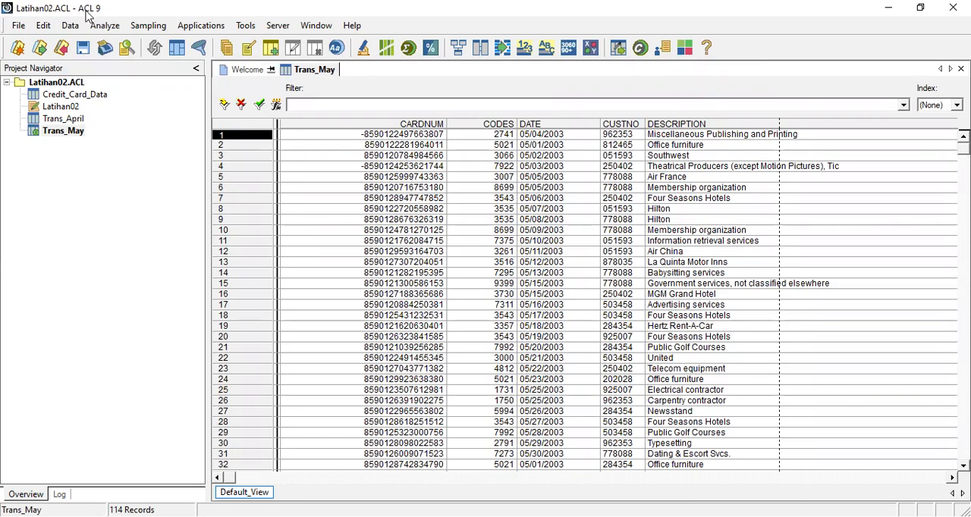
{"action": "left_click", "coordinate": [84, 99]}
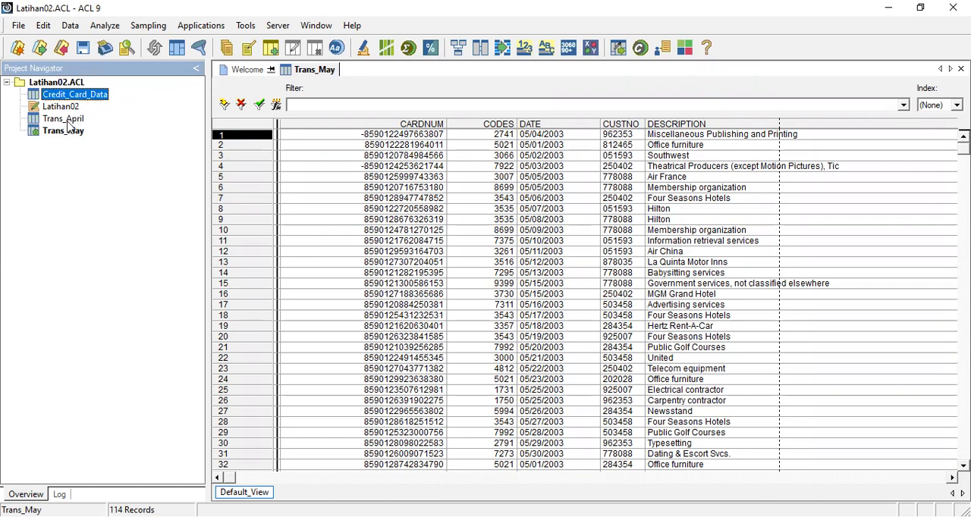
{"action": "left_click", "coordinate": [68, 120]}
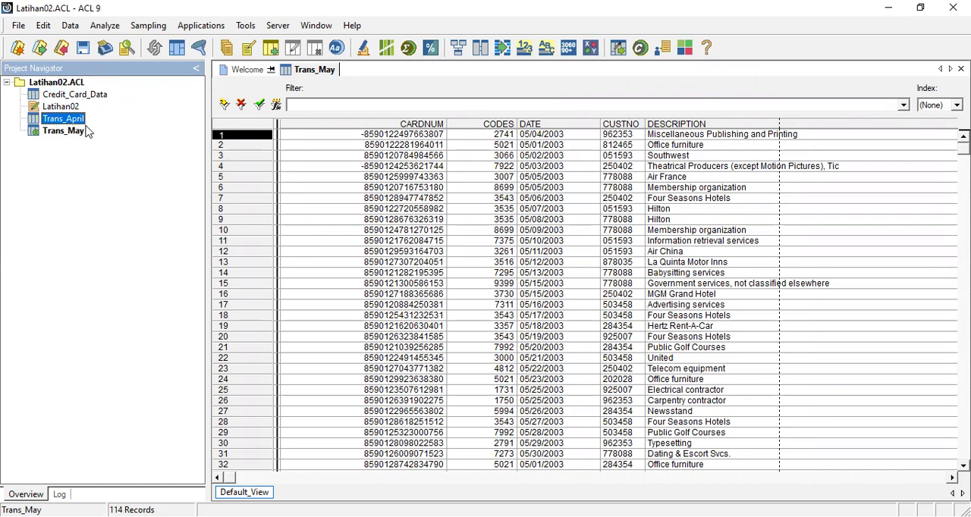
{"action": "left_click", "coordinate": [68, 132]}
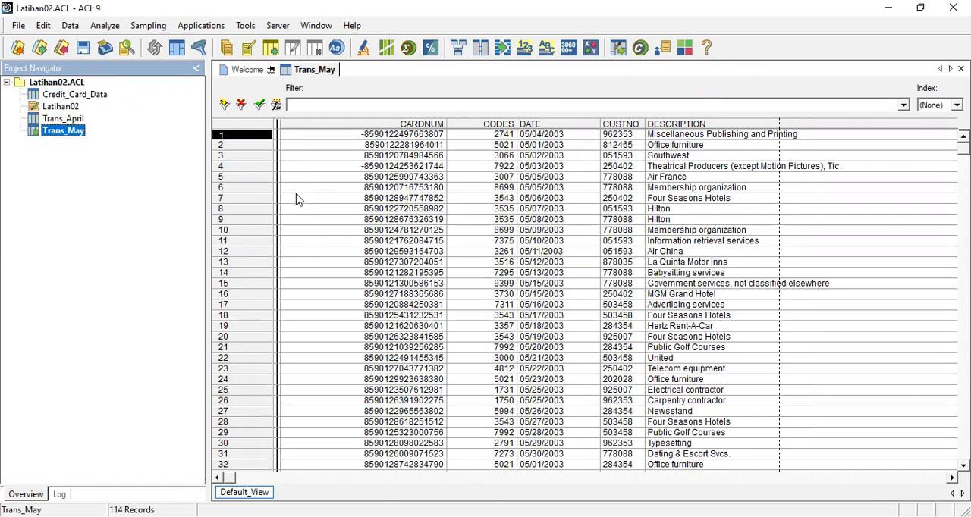
{"action": "left_click", "coordinate": [77, 95]}
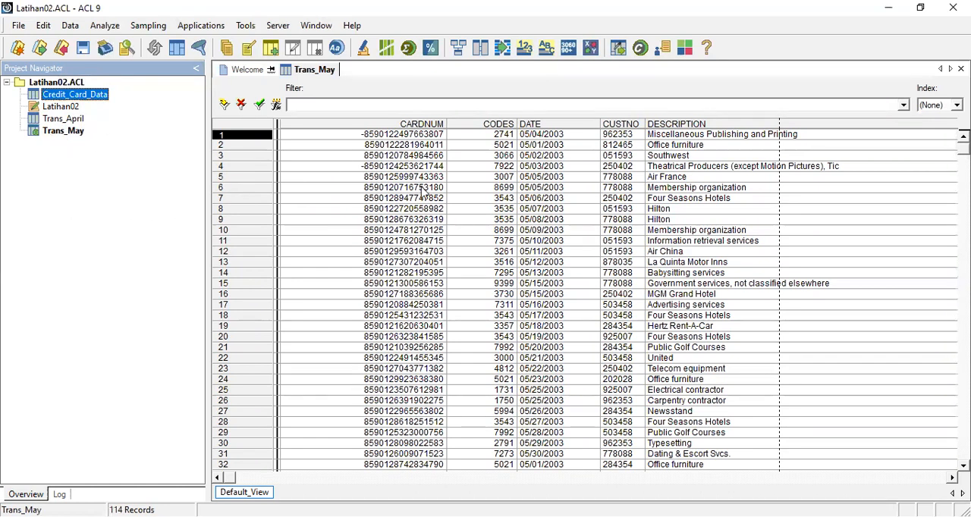
{"action": "left_click", "coordinate": [495, 202]}
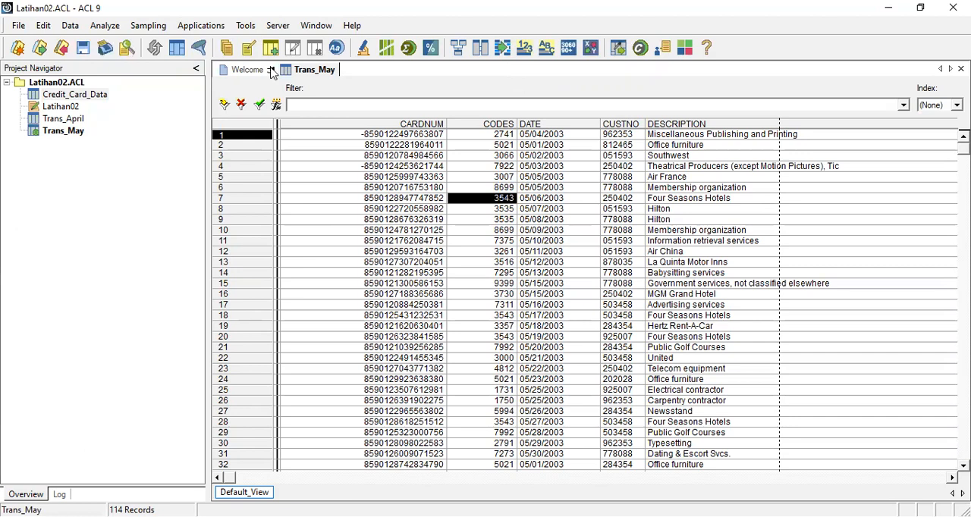
Step: Open the Credit_Card_Data table from the Latihan02 project
{"action": "double_click", "coordinate": [76, 97]}
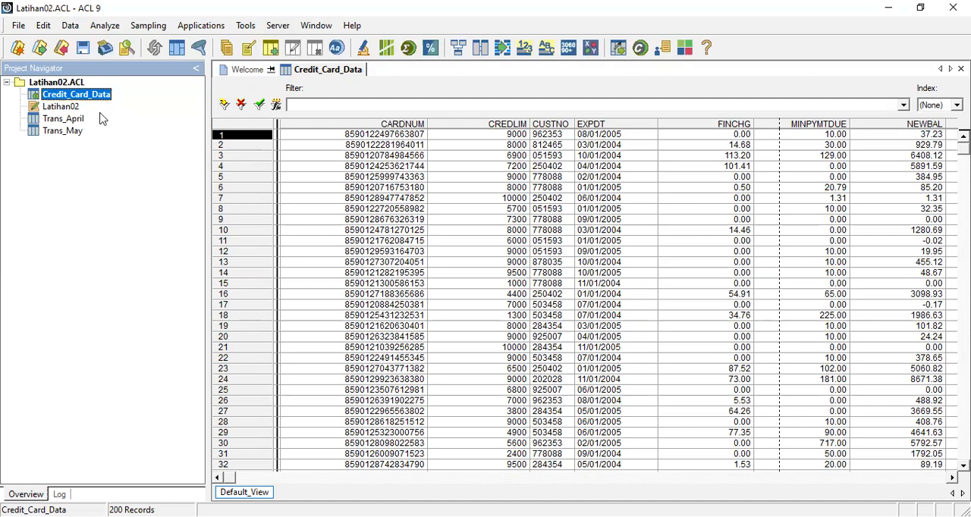
{"action": "left_click", "coordinate": [70, 28]}
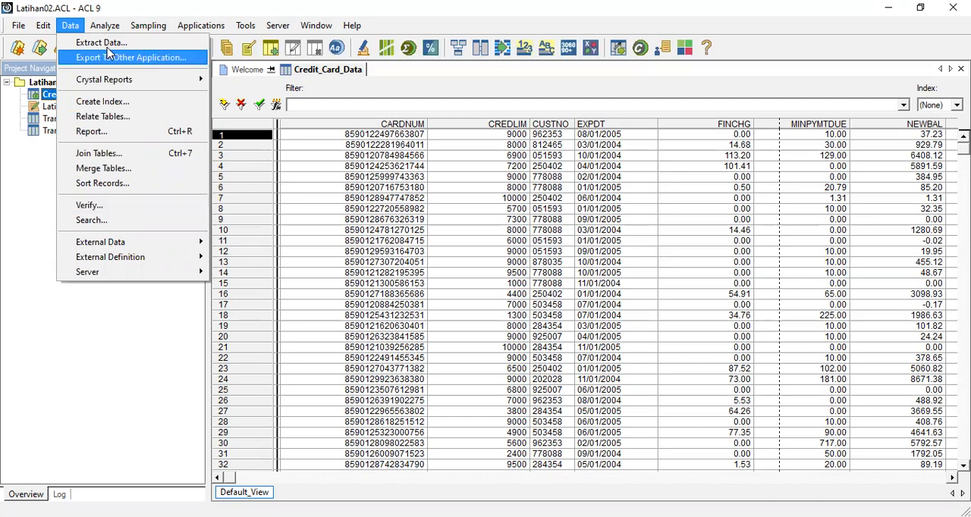
{"action": "left_click", "coordinate": [118, 5]}
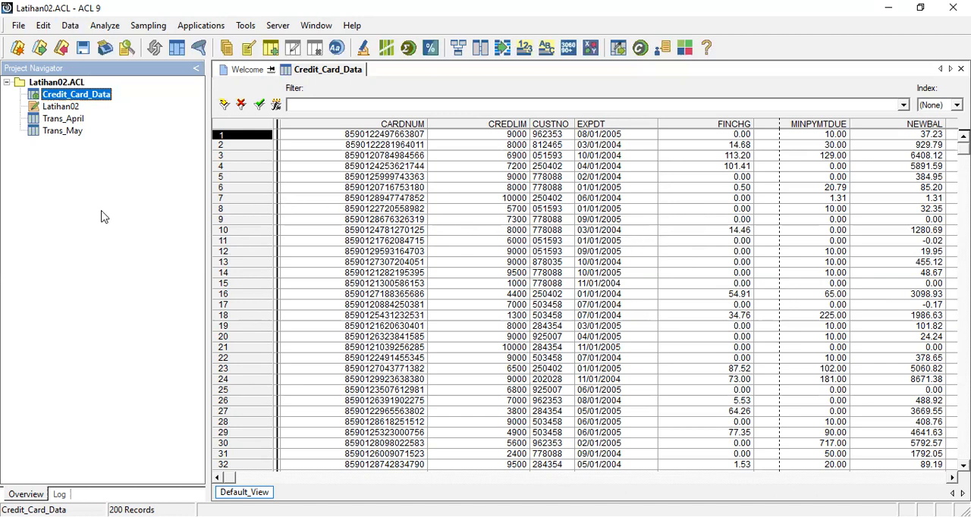
Step: Run Verify on all fields of the Credit_Card_Data table to check them for data validity errors
{"action": "left_click", "coordinate": [70, 26]}
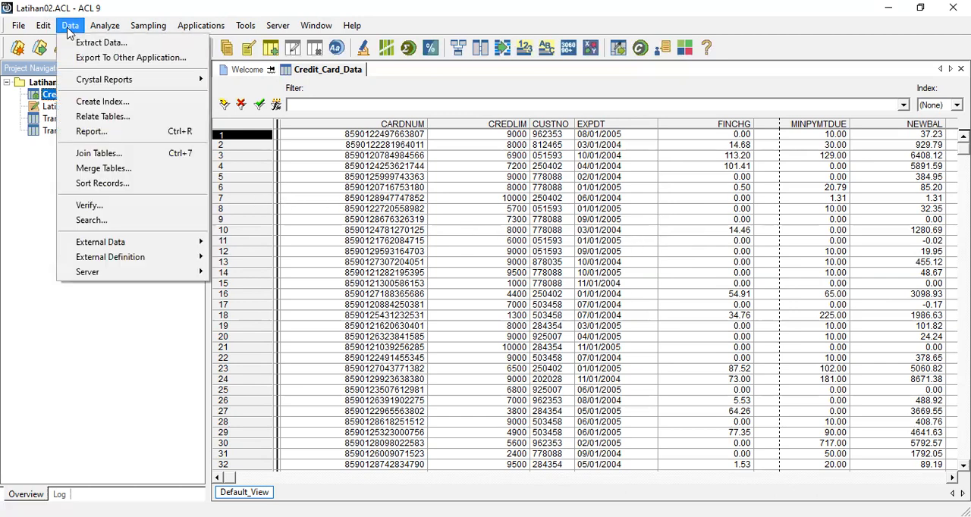
{"action": "left_click", "coordinate": [124, 215]}
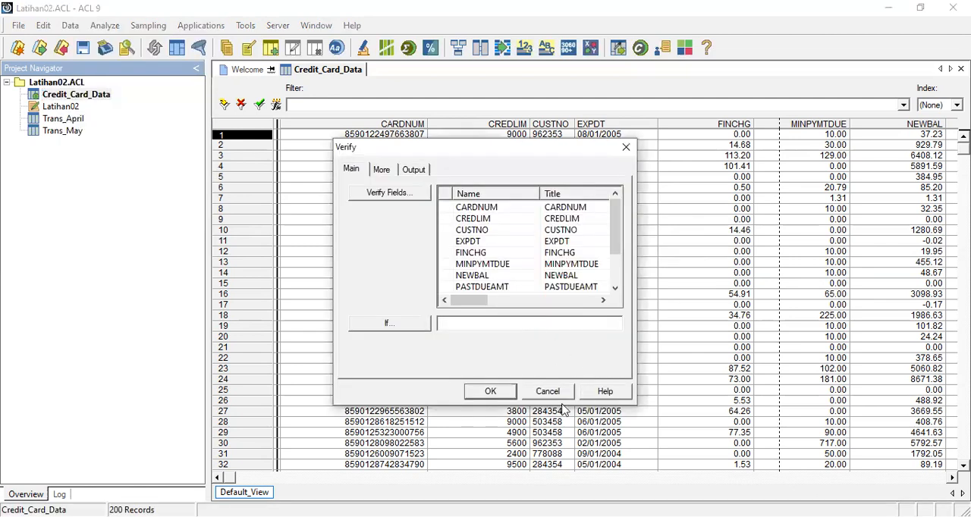
{"action": "left_click", "coordinate": [390, 194]}
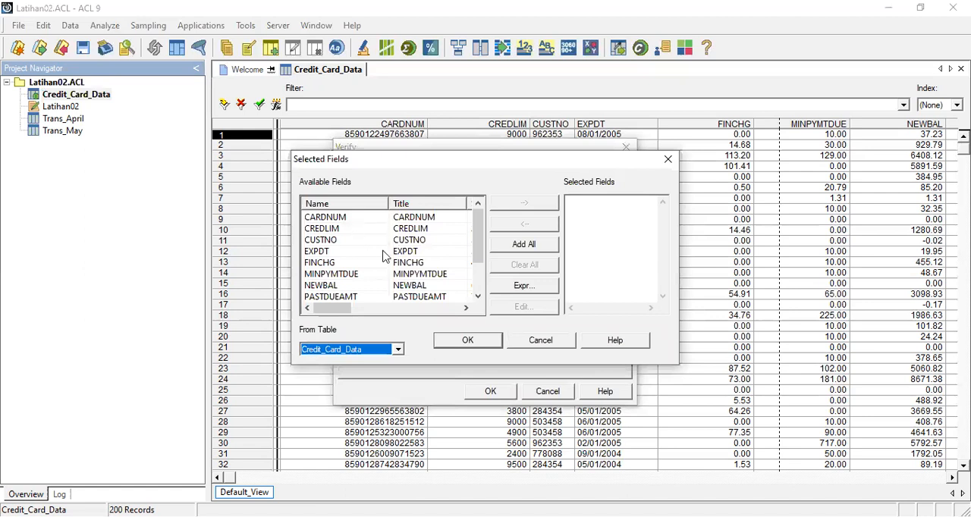
{"action": "left_click", "coordinate": [525, 244]}
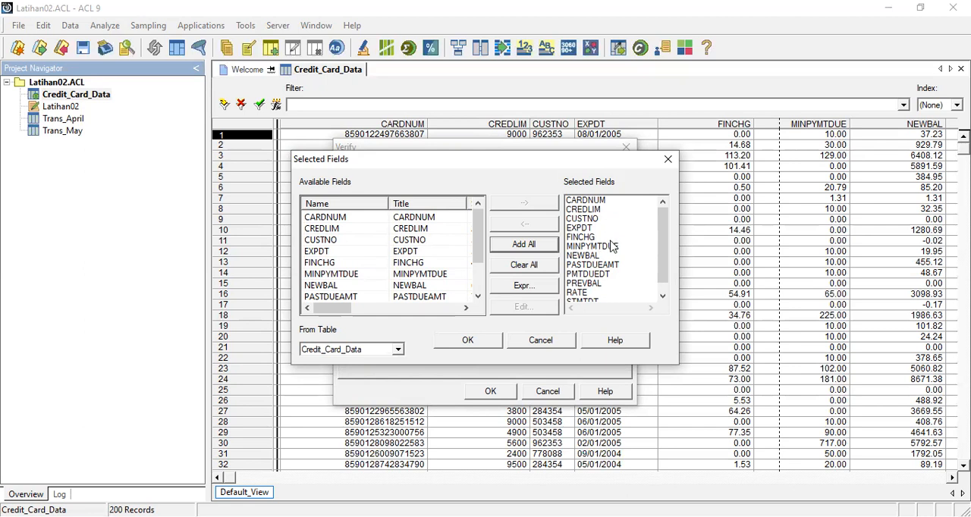
{"action": "left_click", "coordinate": [524, 265]}
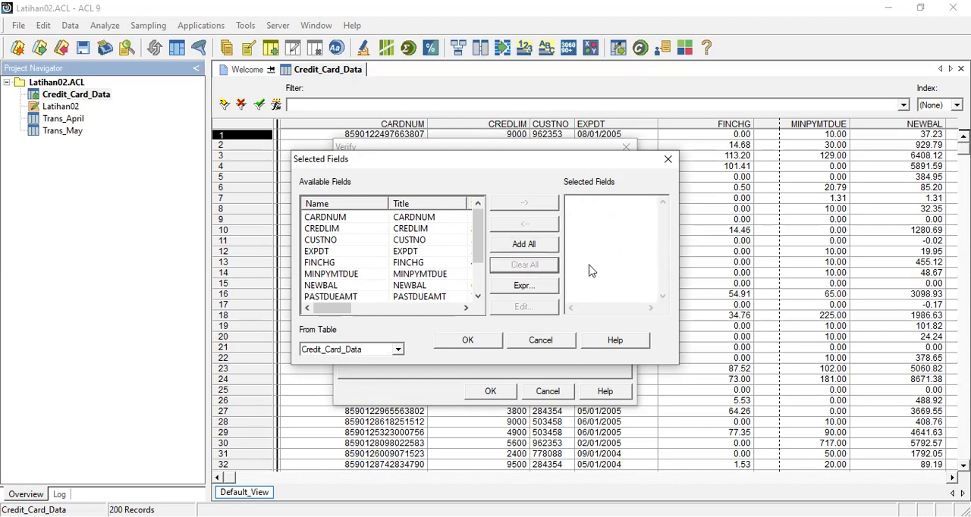
{"action": "left_click", "coordinate": [331, 219]}
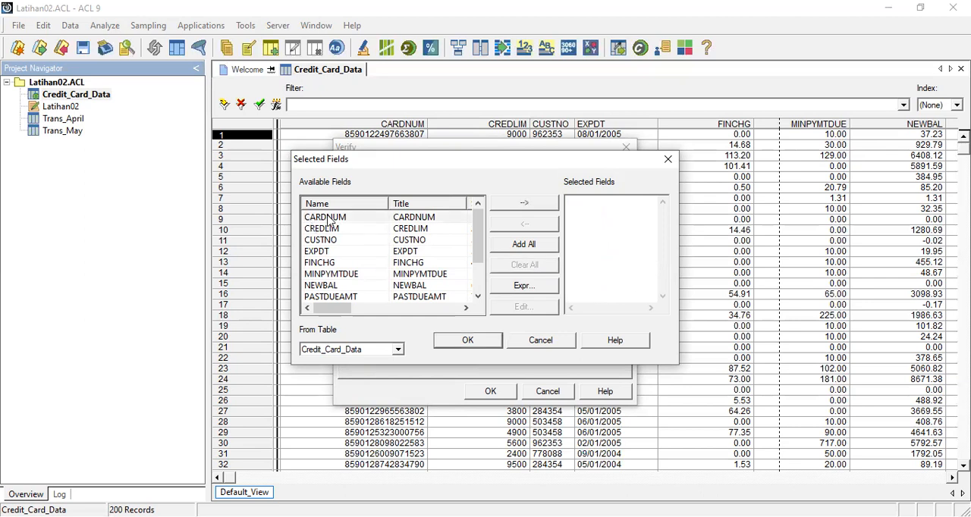
{"action": "double_click", "coordinate": [331, 218]}
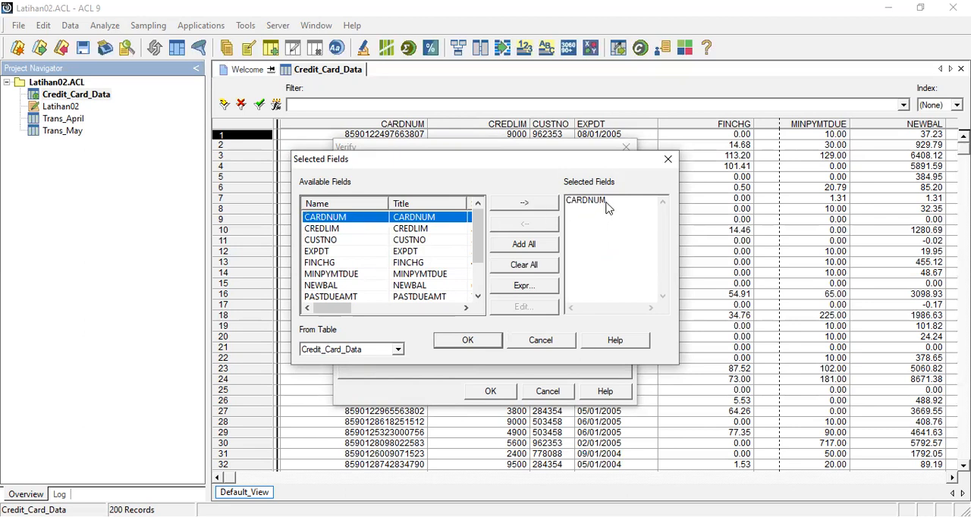
{"action": "left_click", "coordinate": [521, 246]}
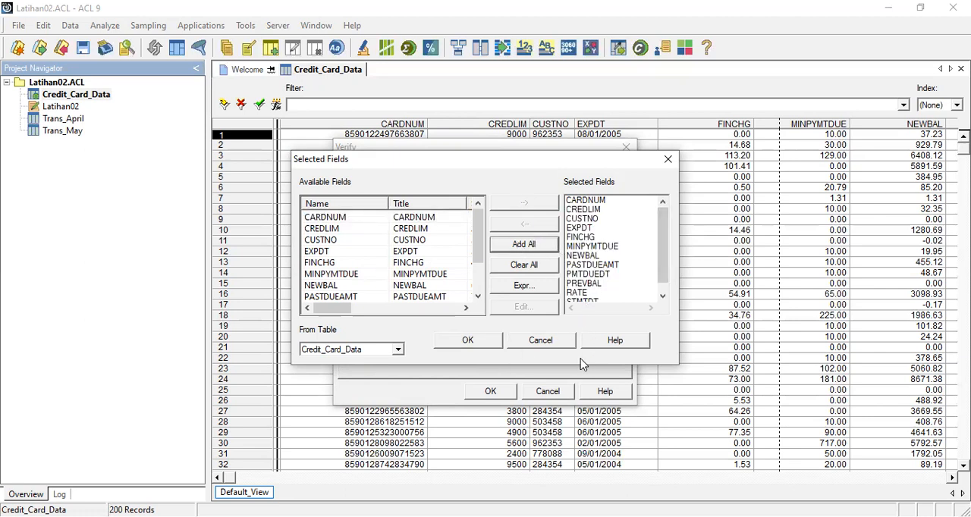
{"action": "left_click", "coordinate": [472, 343]}
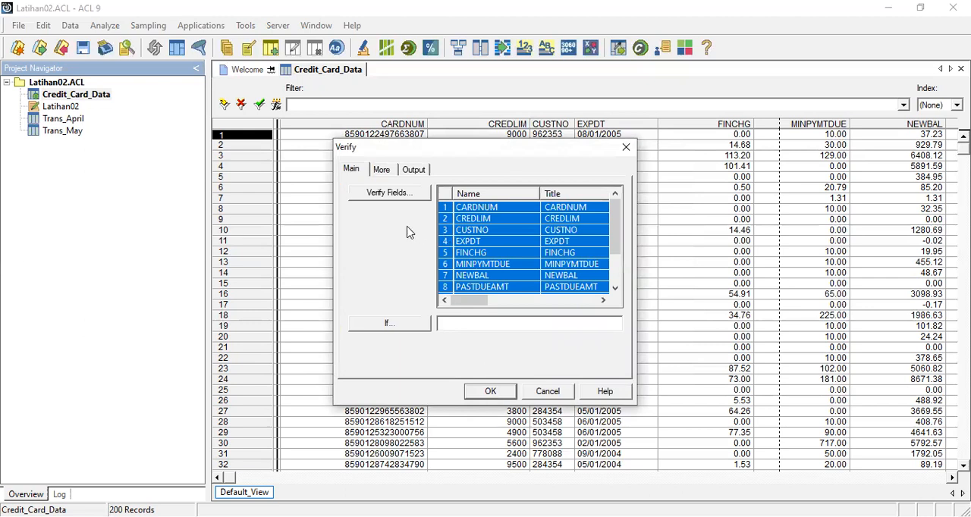
{"action": "left_click", "coordinate": [491, 392]}
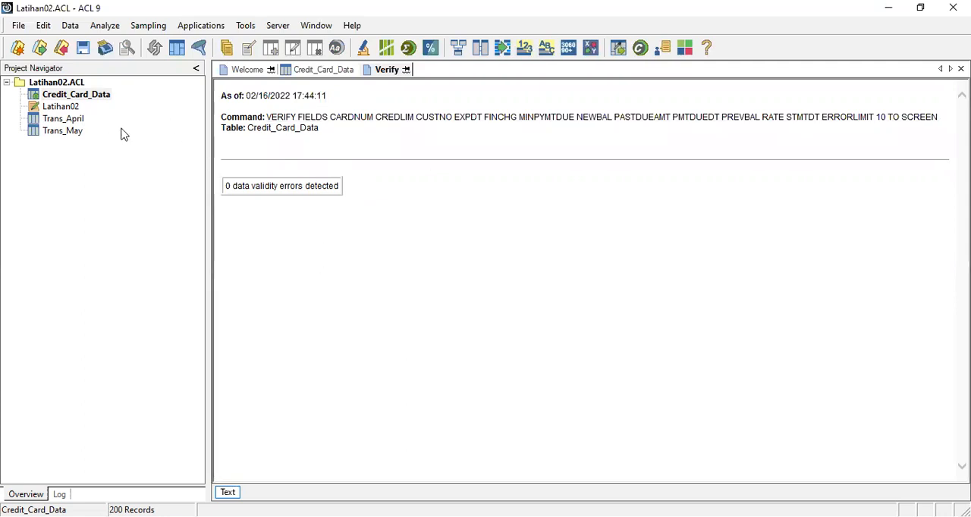
Step: Open the Trans_April table and run Verify on all of its fields
{"action": "left_click", "coordinate": [68, 120]}
{"action": "double_click", "coordinate": [69, 121]}
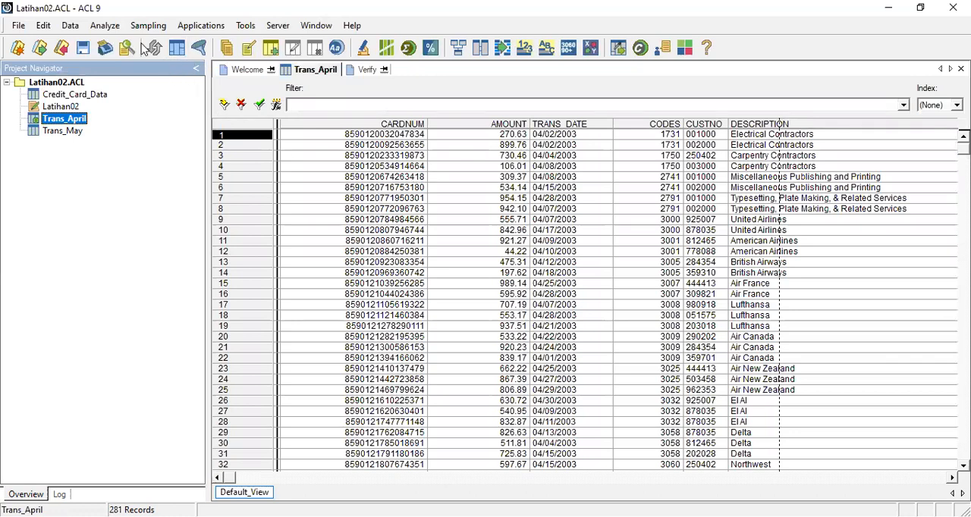
{"action": "left_click", "coordinate": [70, 27]}
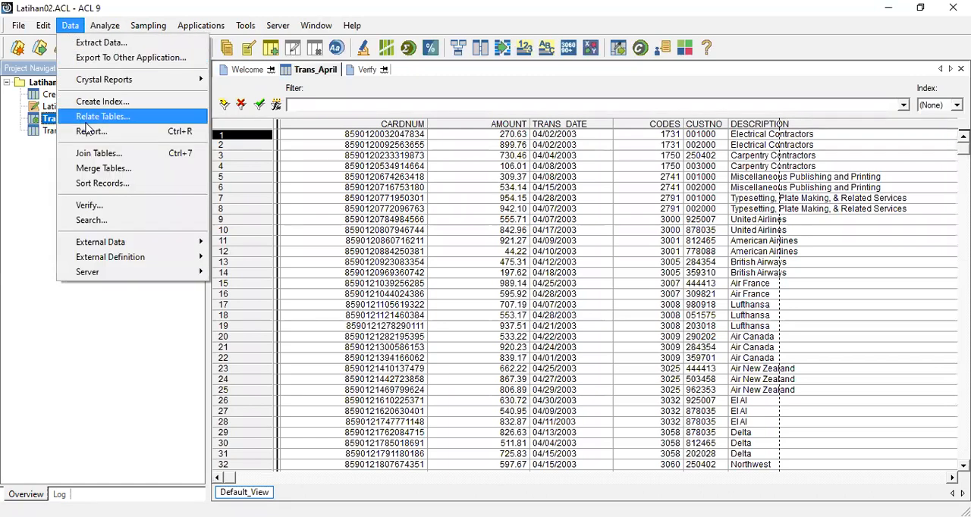
{"action": "left_click", "coordinate": [89, 206]}
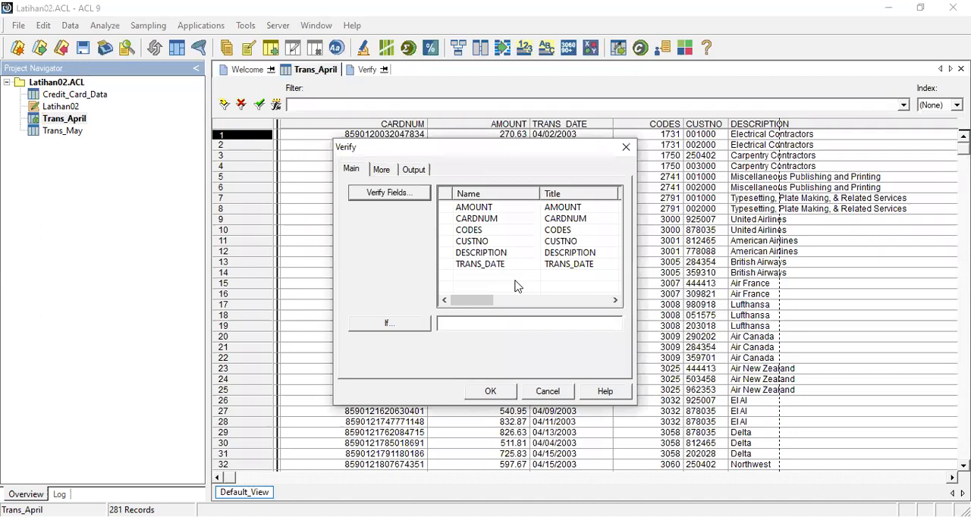
{"action": "left_click", "coordinate": [516, 286]}
{"action": "left_click", "coordinate": [524, 245]}
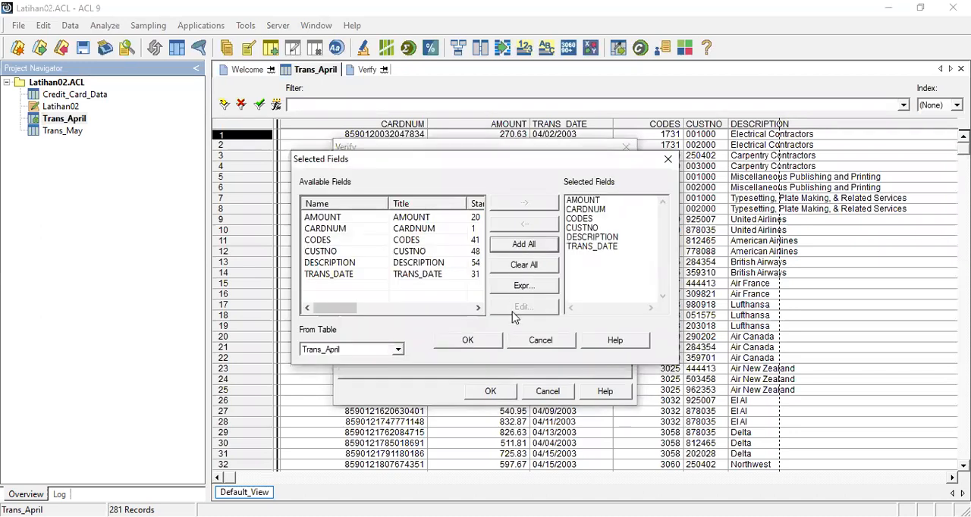
{"action": "left_click", "coordinate": [479, 342]}
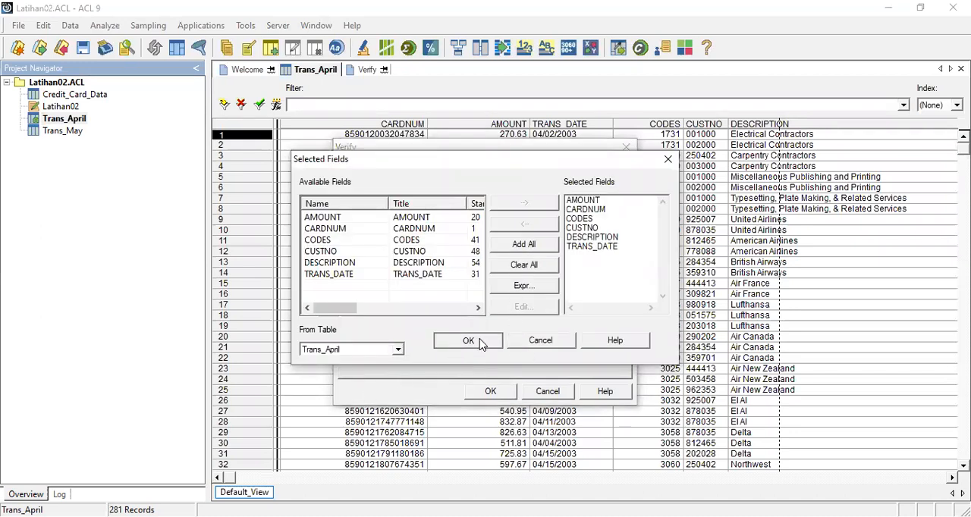
{"action": "left_click", "coordinate": [490, 392]}
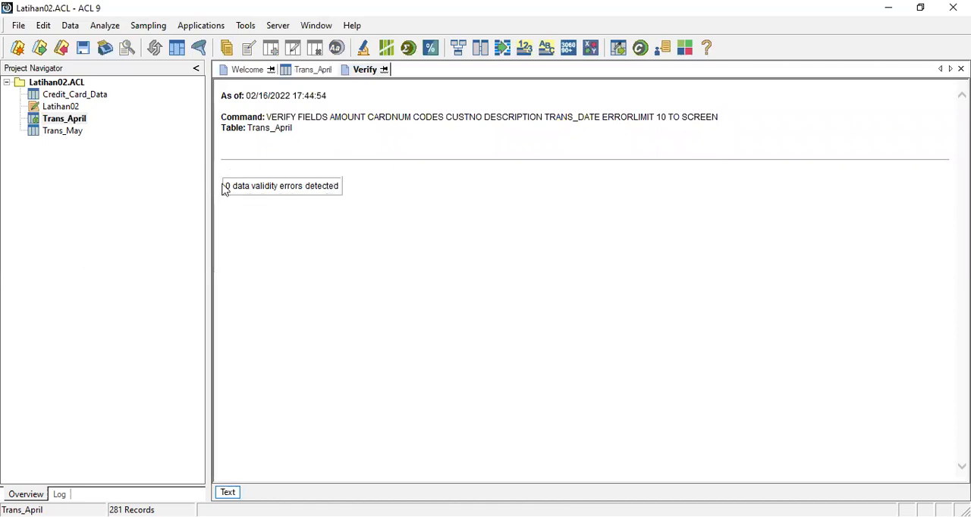
Step: Open the Trans_May table and run Verify on all of its fields to check for data validity errors
{"action": "double_click", "coordinate": [66, 132]}
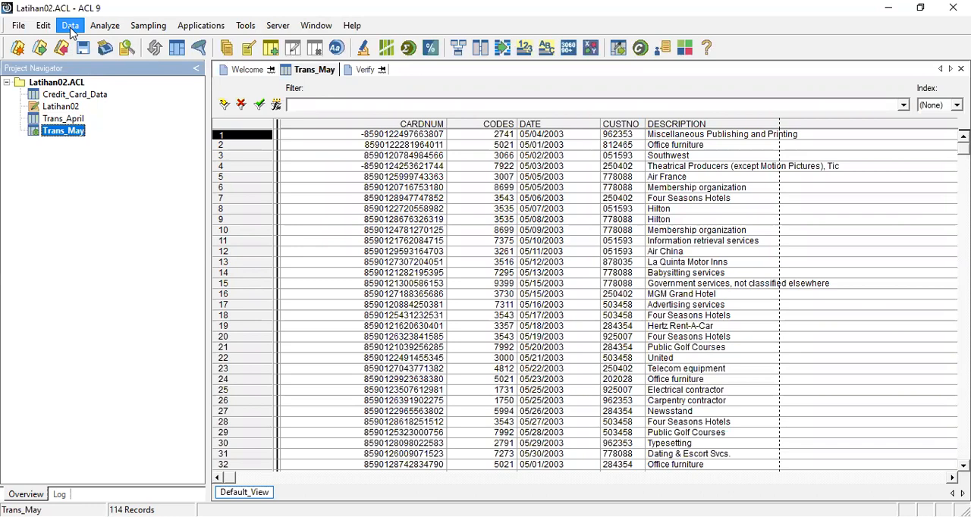
{"action": "left_click", "coordinate": [71, 29]}
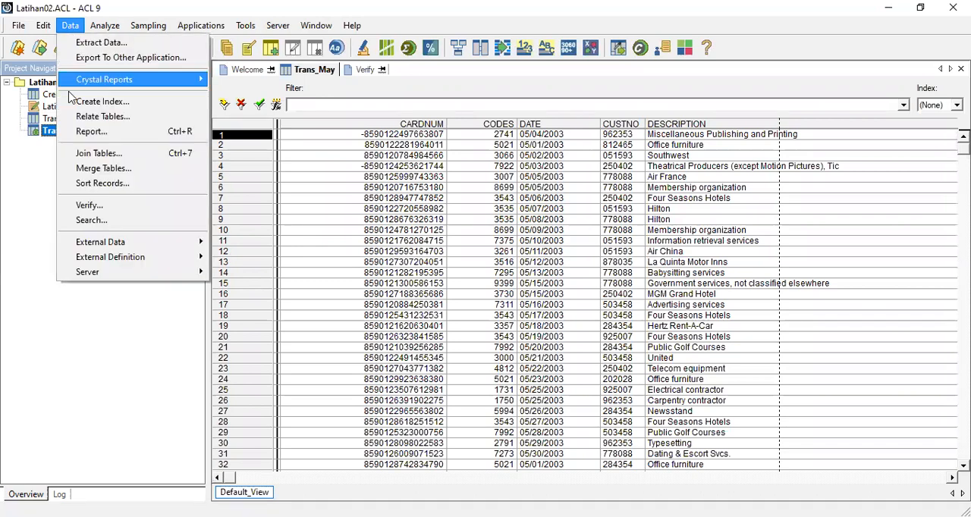
{"action": "left_click", "coordinate": [123, 209]}
{"action": "left_click", "coordinate": [384, 195]}
{"action": "left_click", "coordinate": [523, 244]}
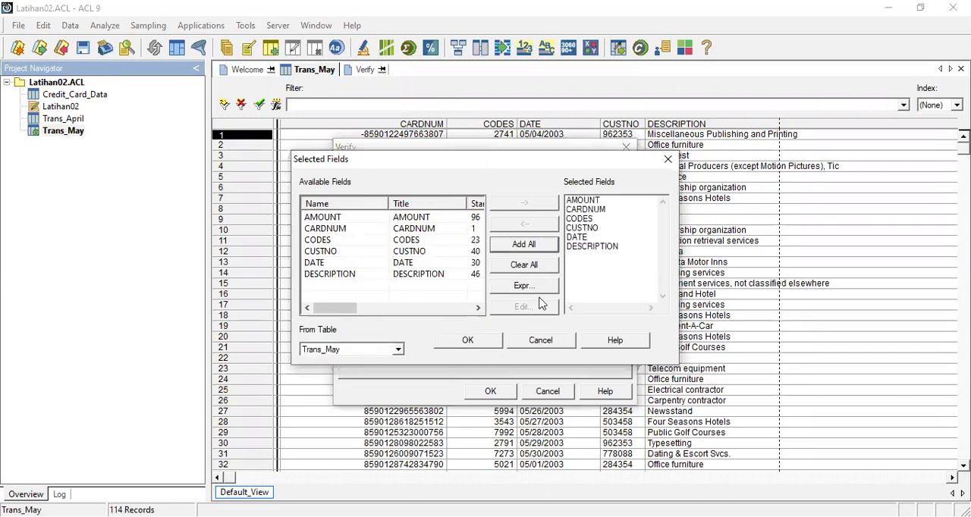
{"action": "left_click", "coordinate": [467, 340]}
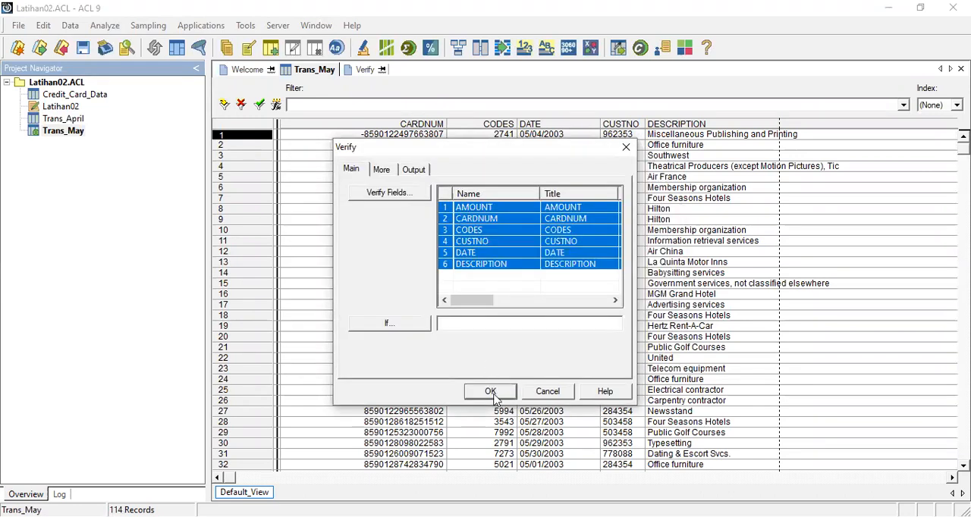
{"action": "left_click", "coordinate": [493, 396]}
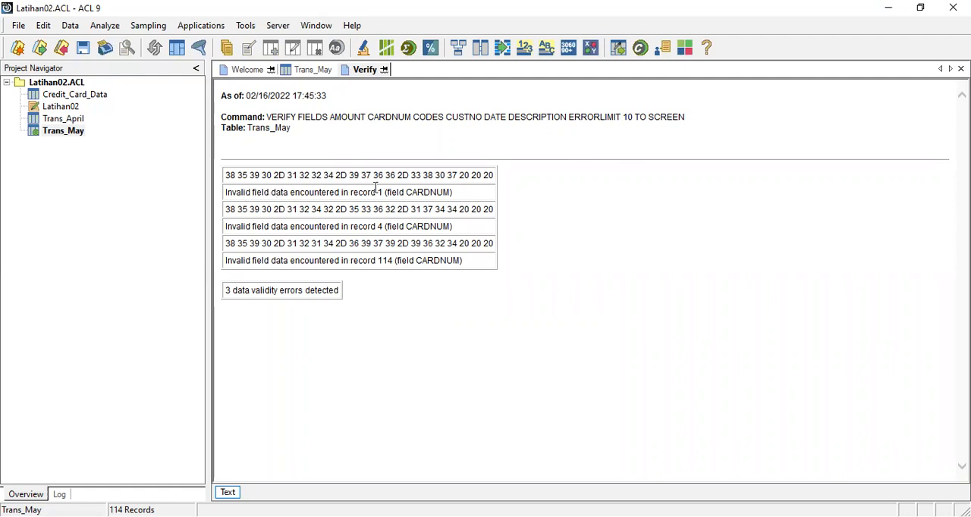
Step: Examine the Trans_May verification results for the record numbers and field named in each error line
{"action": "left_click_drag", "start_coordinate": [350, 192], "coordinate": [422, 191]}
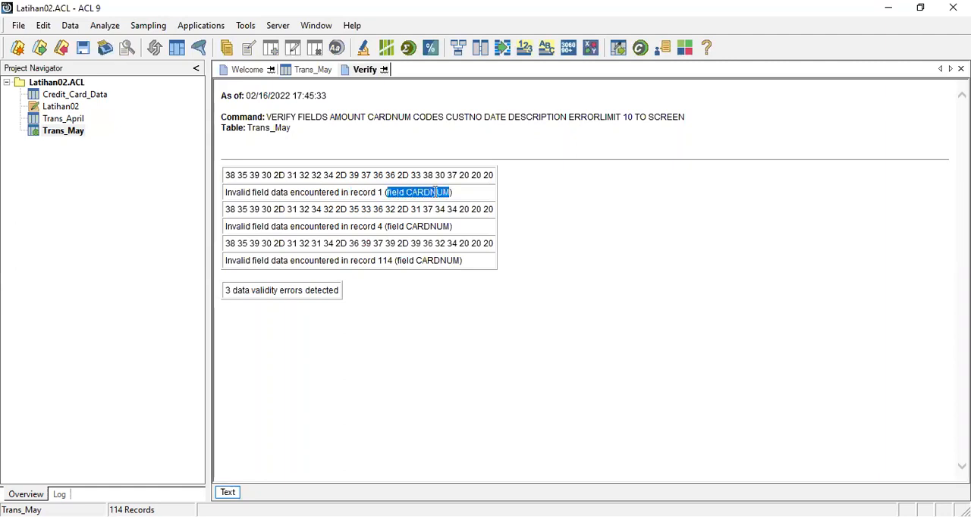
{"action": "left_click_drag", "start_coordinate": [350, 192], "coordinate": [446, 195]}
{"action": "left_click_drag", "start_coordinate": [351, 226], "coordinate": [440, 229]}
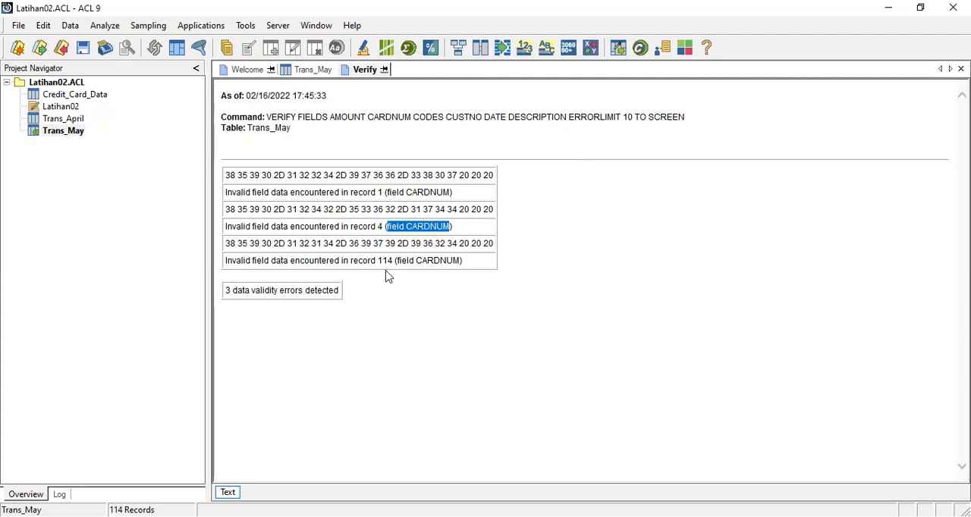
{"action": "left_click_drag", "start_coordinate": [352, 260], "coordinate": [466, 270]}
{"action": "left_click", "coordinate": [478, 295]}
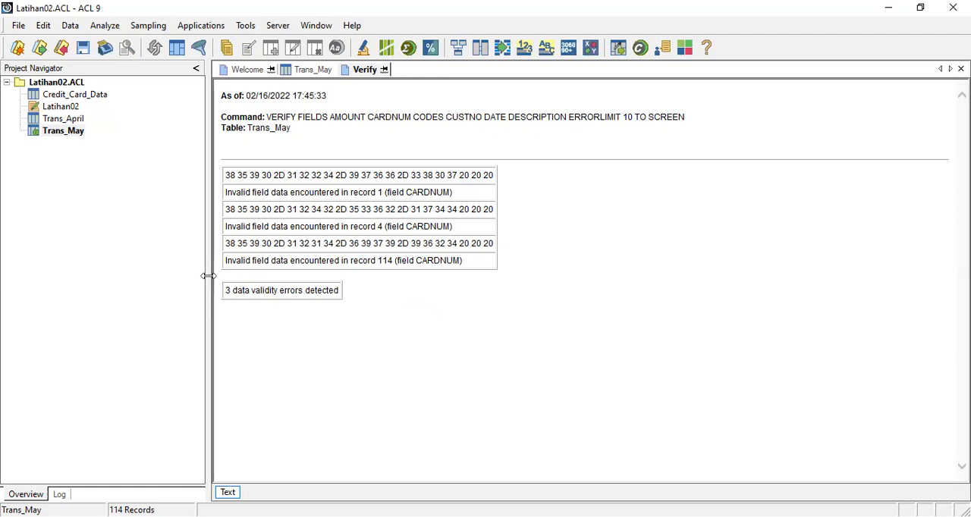
Step: Return to the Trans_May table and inspect the CARDNUM values of records 1, 4 and 114
{"action": "double_click", "coordinate": [68, 132]}
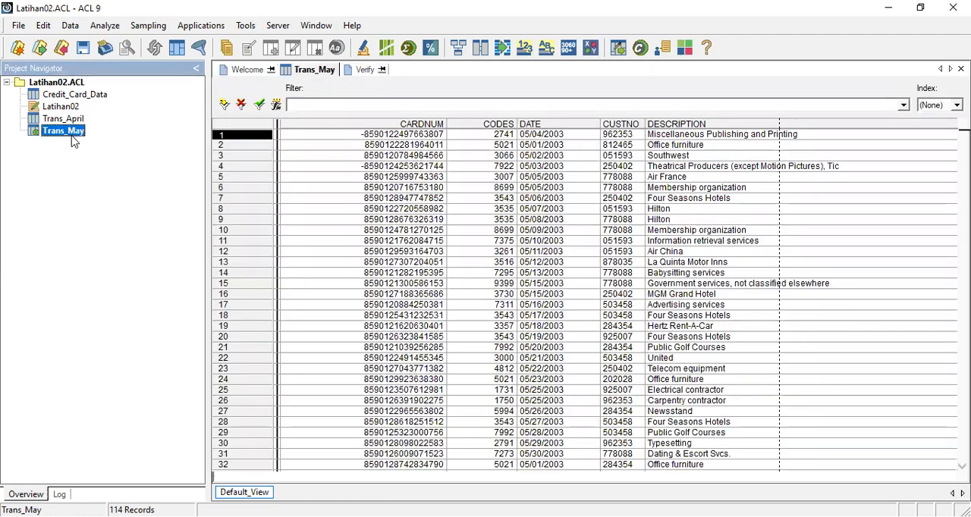
{"action": "left_click", "coordinate": [415, 125]}
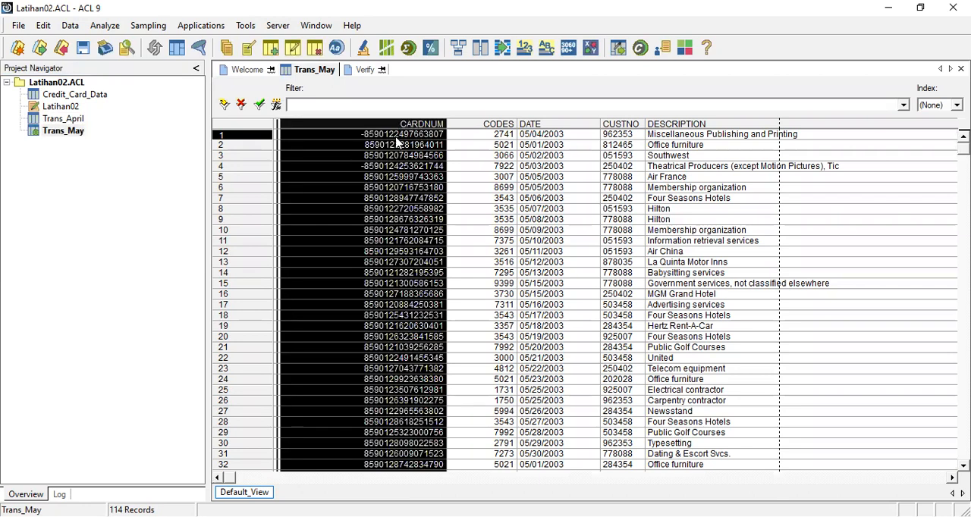
{"action": "left_click", "coordinate": [356, 138]}
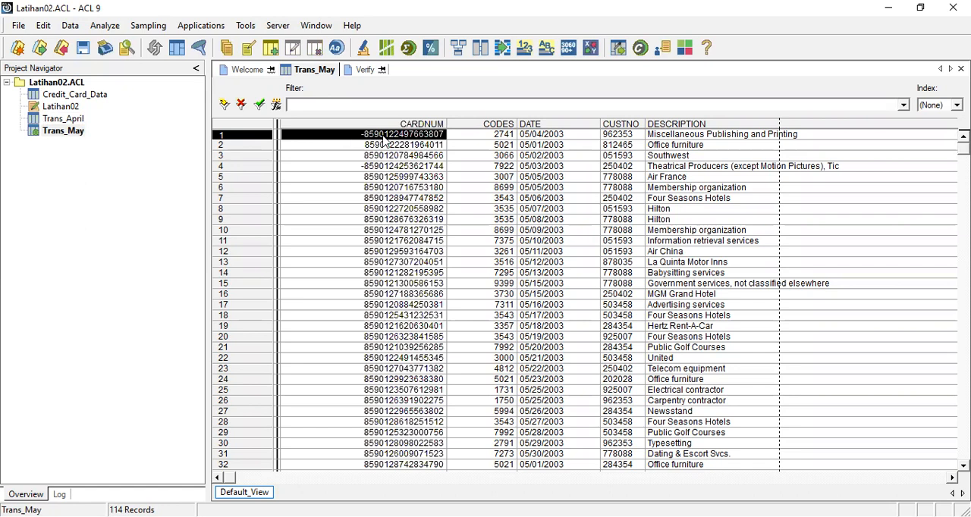
{"action": "left_click", "coordinate": [357, 166]}
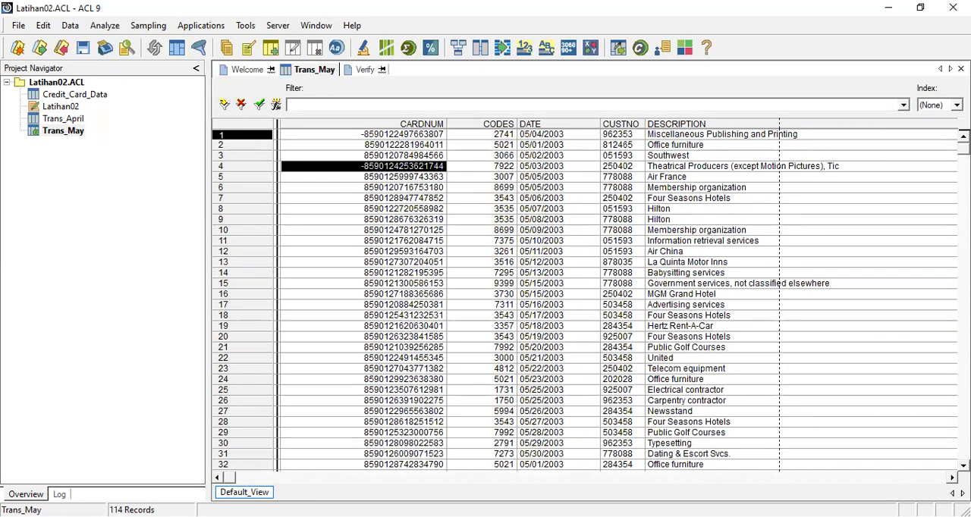
{"action": "scroll", "coordinate": [591, 298], "scroll_direction": "down", "scroll_amount": 20}
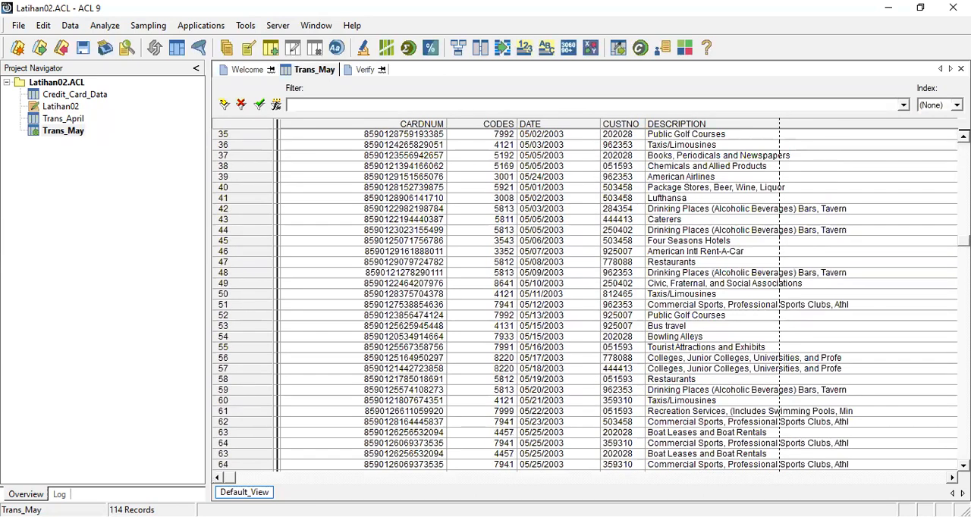
{"action": "scroll", "coordinate": [903, 403], "scroll_direction": "down", "scroll_amount": 7}
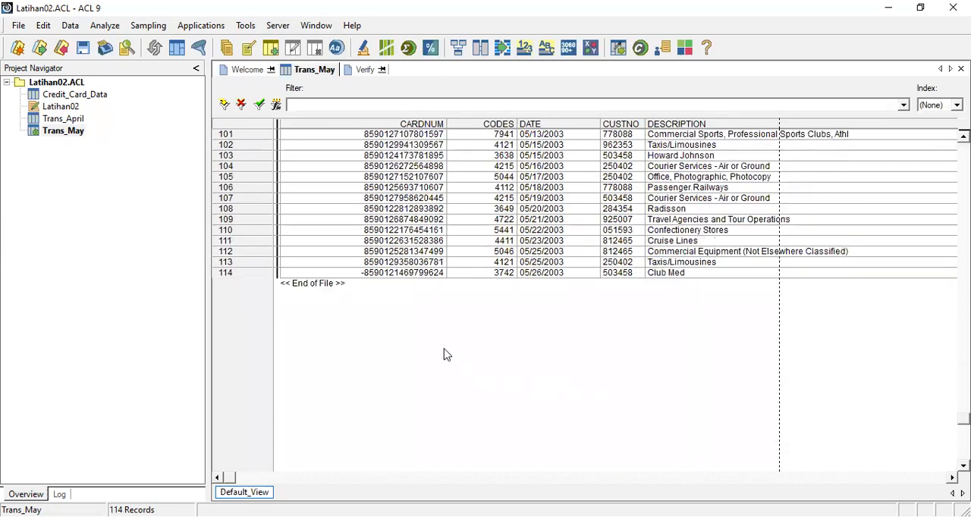
{"action": "left_click", "coordinate": [406, 275]}
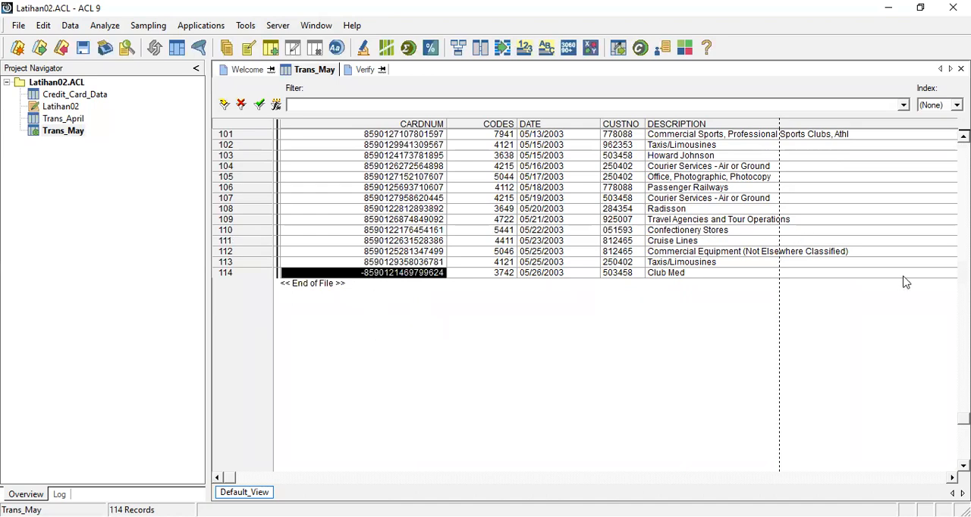
{"action": "scroll", "coordinate": [584, 301], "scroll_direction": "up", "scroll_amount": 20}
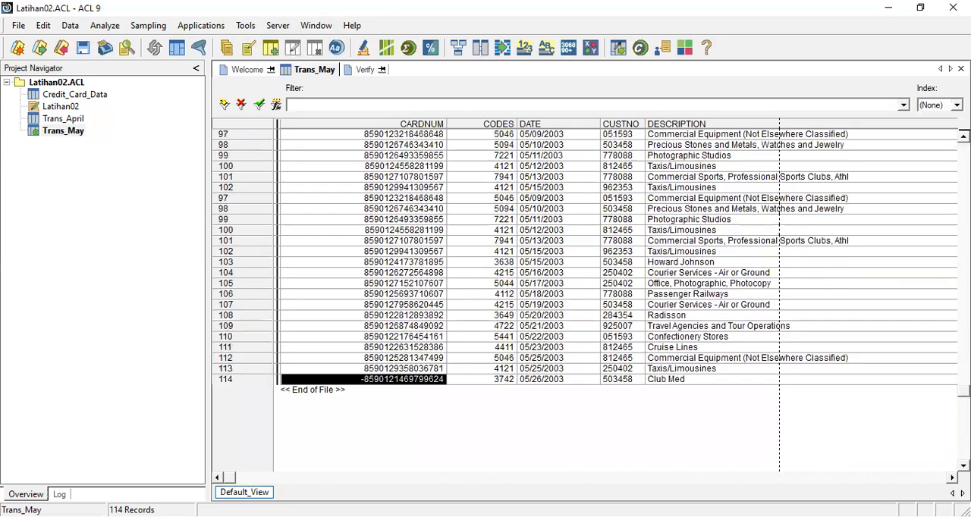
{"action": "left_click_drag", "start_coordinate": [964, 199], "coordinate": [942, 106]}
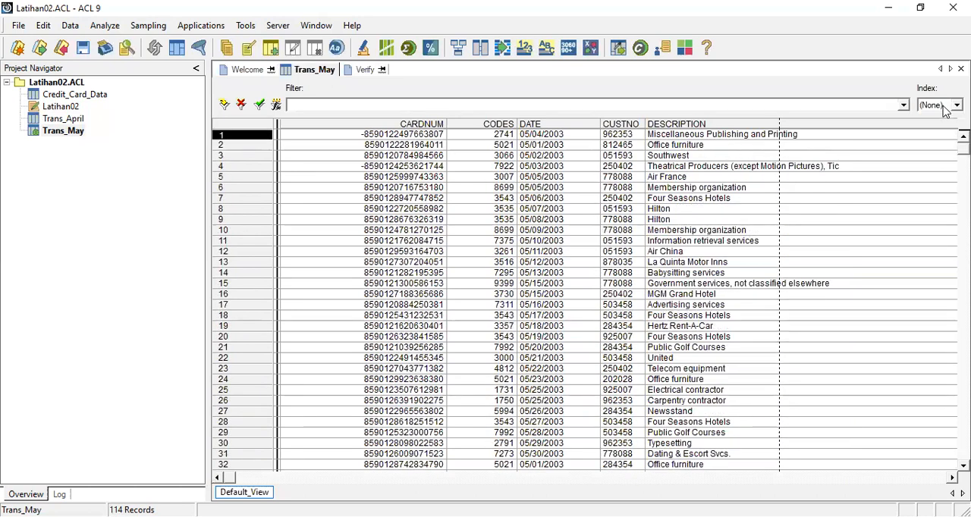
{"action": "left_click", "coordinate": [366, 167]}
{"action": "left_click", "coordinate": [369, 137]}
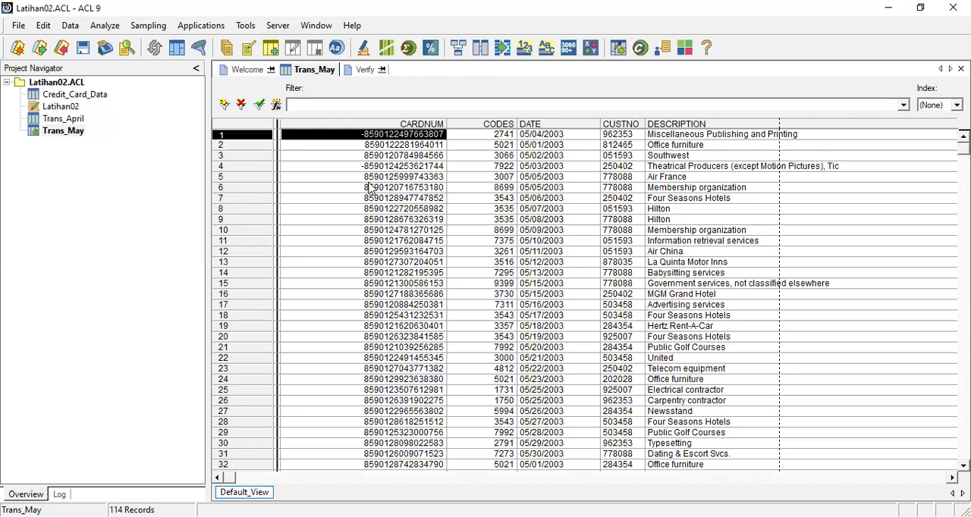